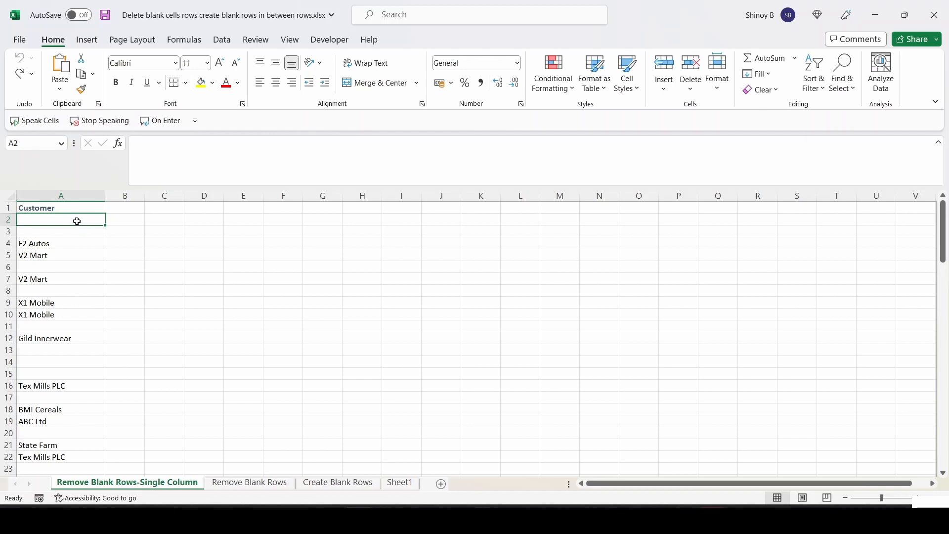
# Step: Examine the Customer column for blank cells scattered between the entries
pyautogui.moveTo(69, 220); pyautogui.dragTo(69, 229)
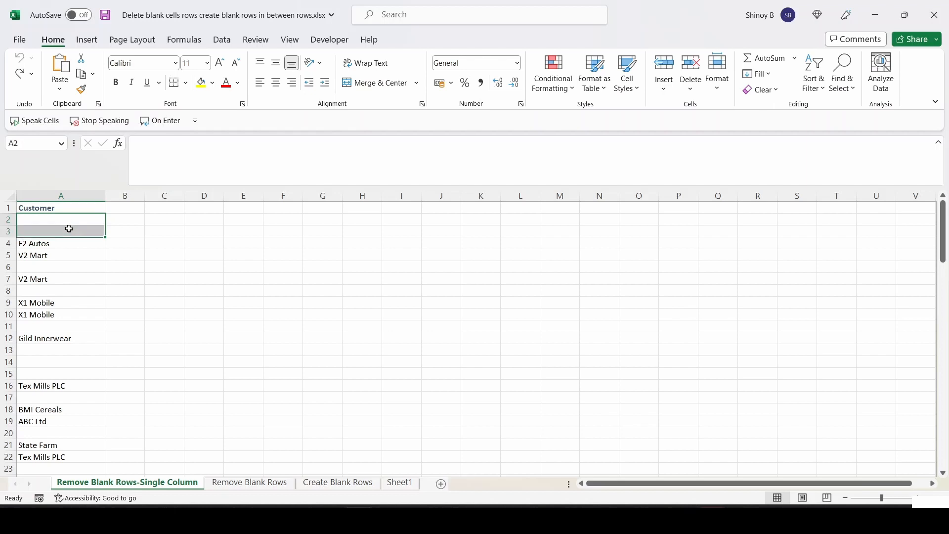
pyautogui.click(56, 266)
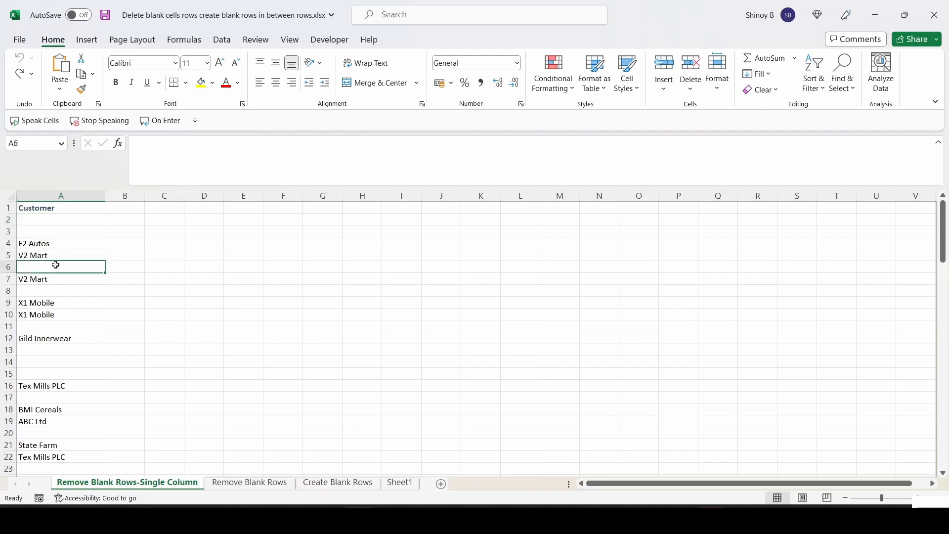
pyautogui.moveTo(53, 219); pyautogui.dragTo(51, 232)
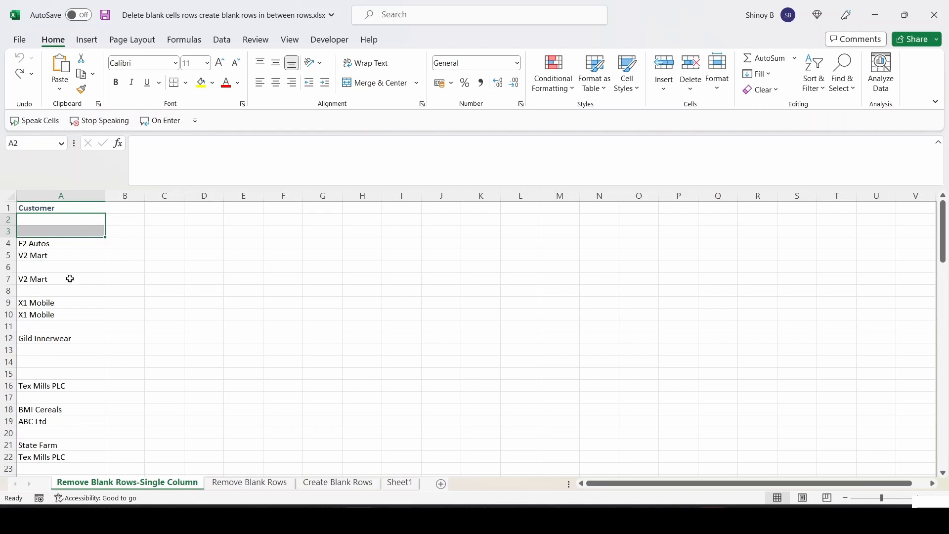
pyautogui.moveTo(45, 349); pyautogui.dragTo(43, 372)
pyautogui.click(74, 397)
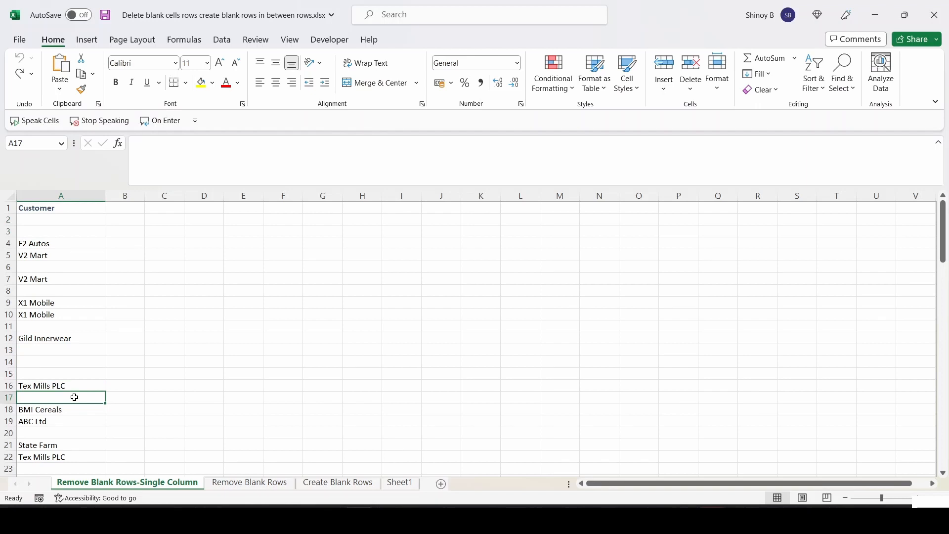
pyautogui.scroll(-5, 74, 398)
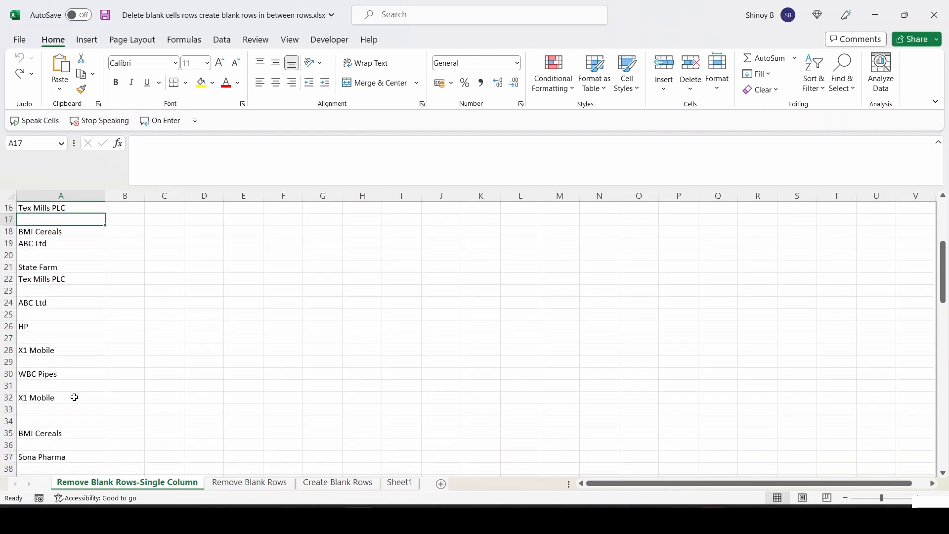
pyautogui.scroll(-1, 74, 398)
pyautogui.scroll(-1, 74, 397)
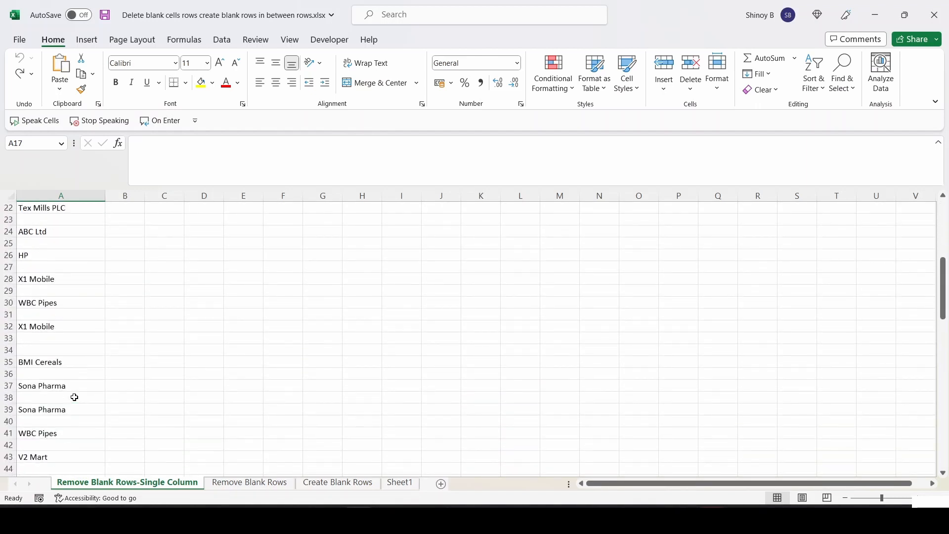
pyautogui.scroll(-3, 74, 398)
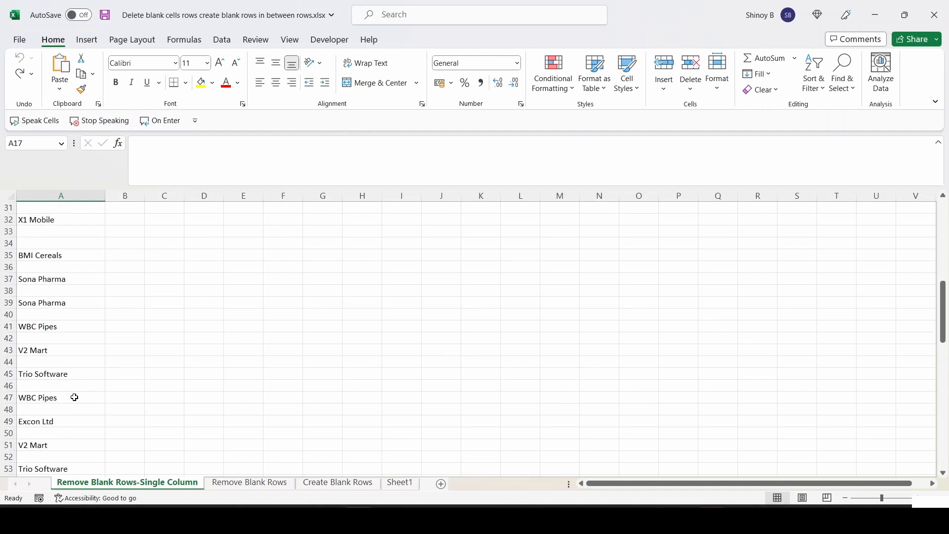
pyautogui.scroll(7, 74, 398)
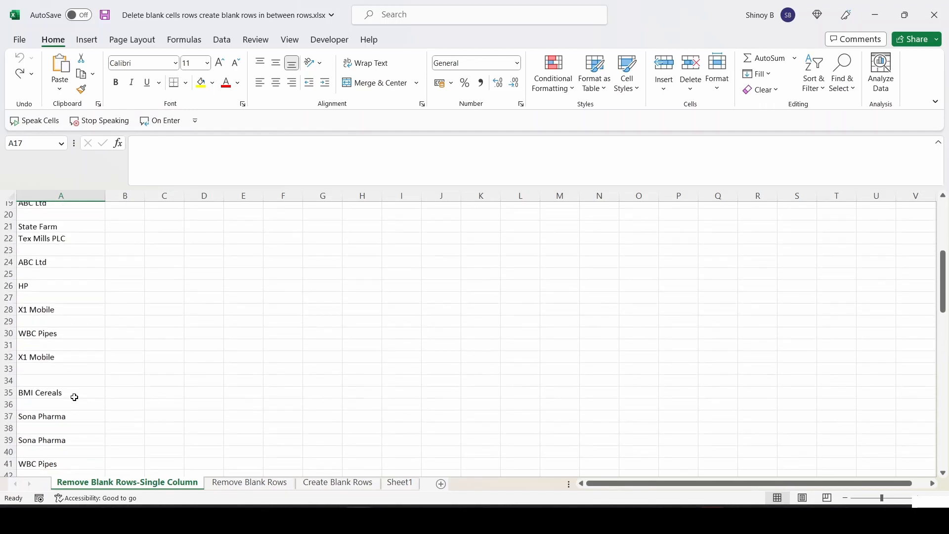
pyautogui.scroll(4, 74, 398)
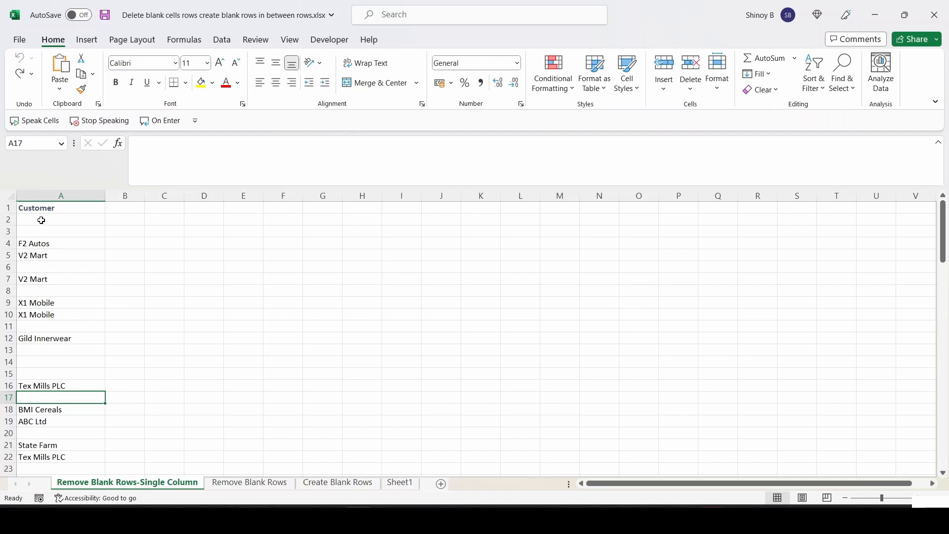
# Step: Delete the blank cells A2, A3, A6, A8 and A11 from the Customer column, shifting the cells up
pyautogui.click(42, 220)
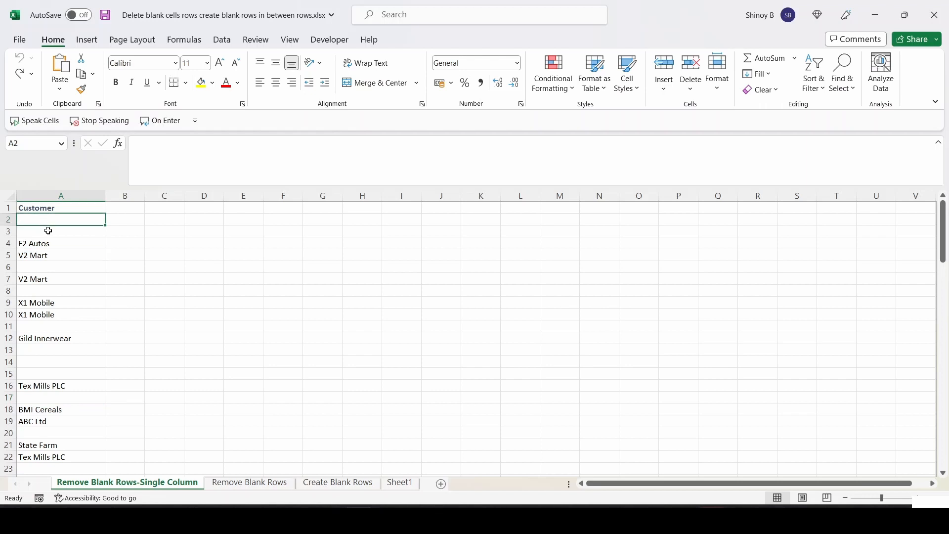
pyautogui.keyDown('ctrl'); pyautogui.click(48, 233); pyautogui.keyUp('ctrl')
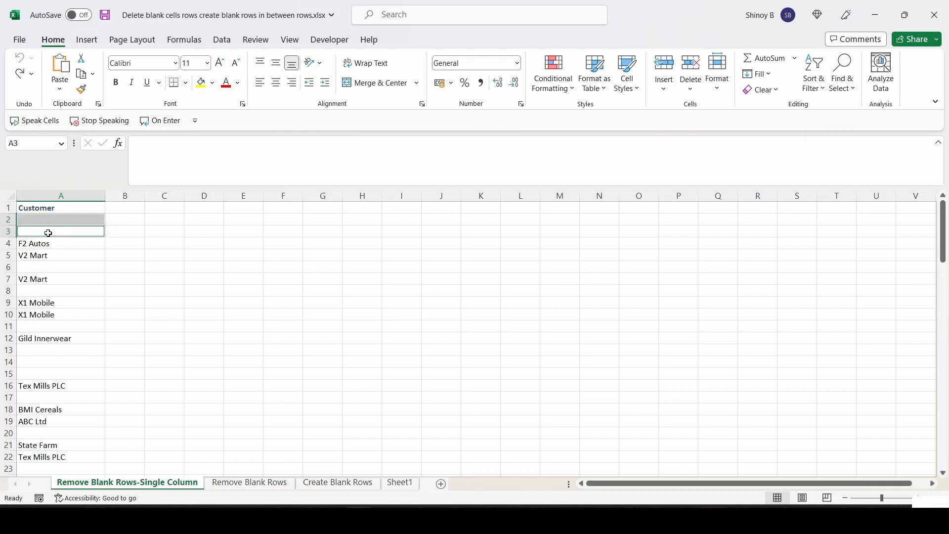
pyautogui.keyDown('ctrl'); pyautogui.click(58, 266); pyautogui.keyUp('ctrl')
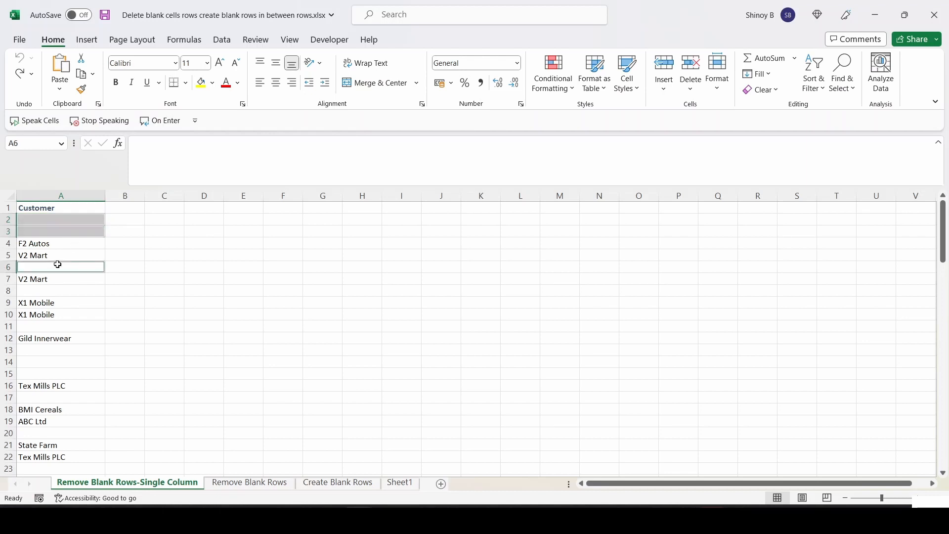
pyautogui.keyDown('ctrl'); pyautogui.click(62, 291); pyautogui.keyUp('ctrl')
pyautogui.keyDown('ctrl'); pyautogui.click(63, 328); pyautogui.keyUp('ctrl')
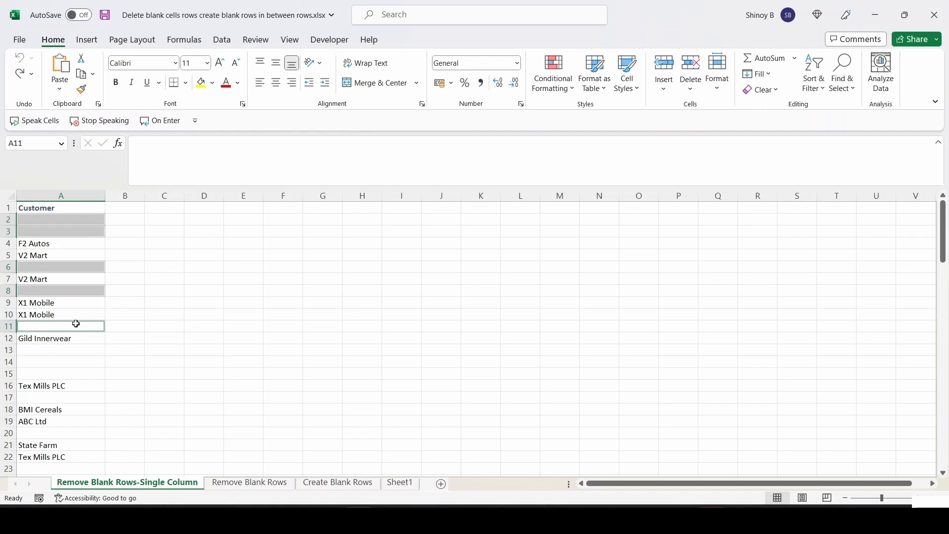
pyautogui.rightClick(73, 224)
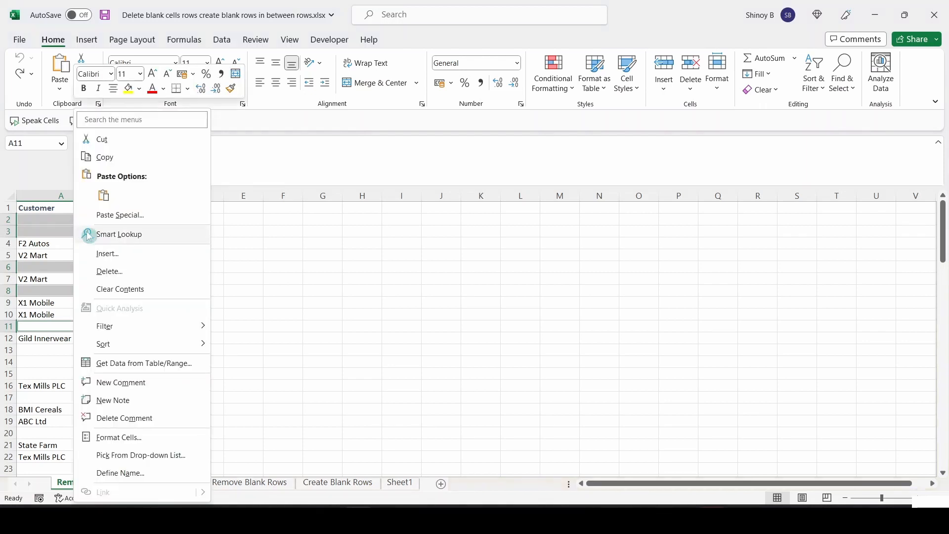
pyautogui.click(129, 274)
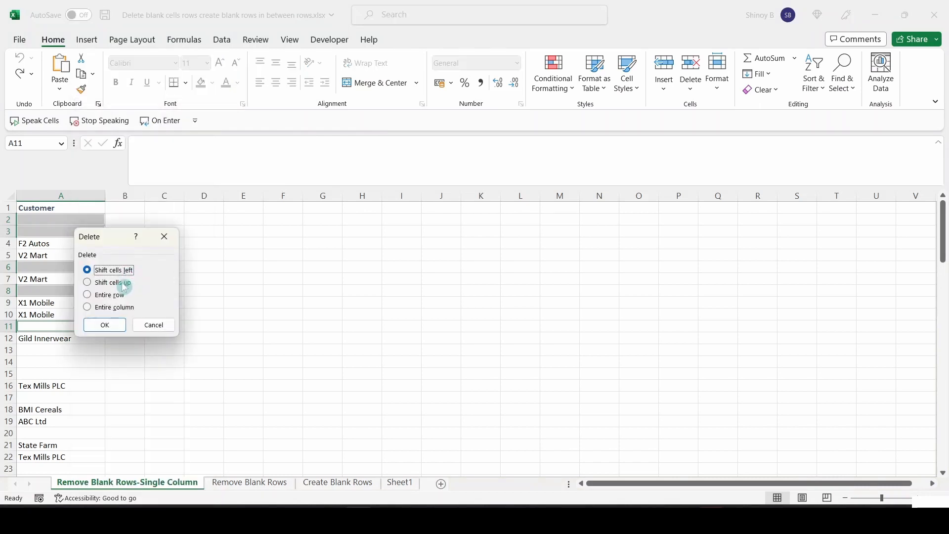
pyautogui.click(126, 284)
pyautogui.click(121, 327)
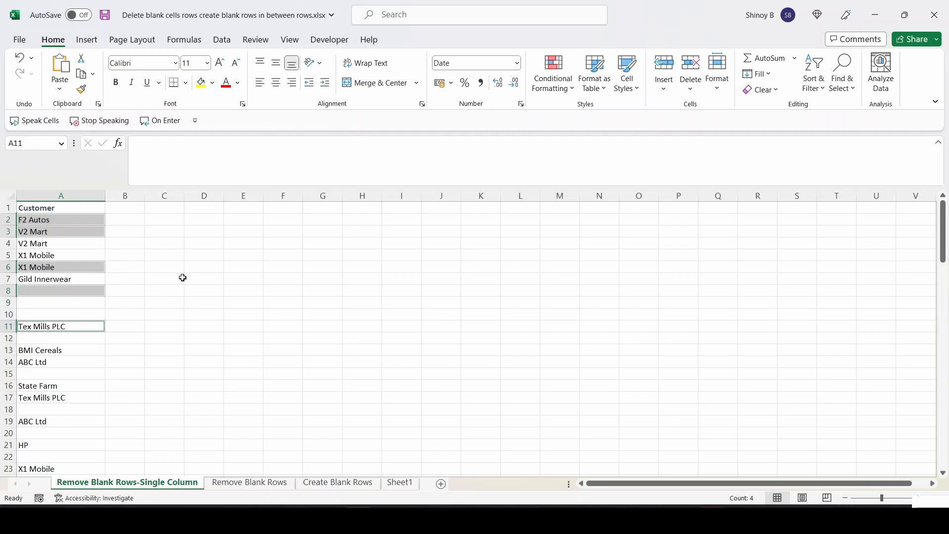
# Step: Undo the deletion of the five blank cells and clear the multiple-cell selection
pyautogui.hotkey('ctrl', 'z')
pyautogui.click(164, 279)
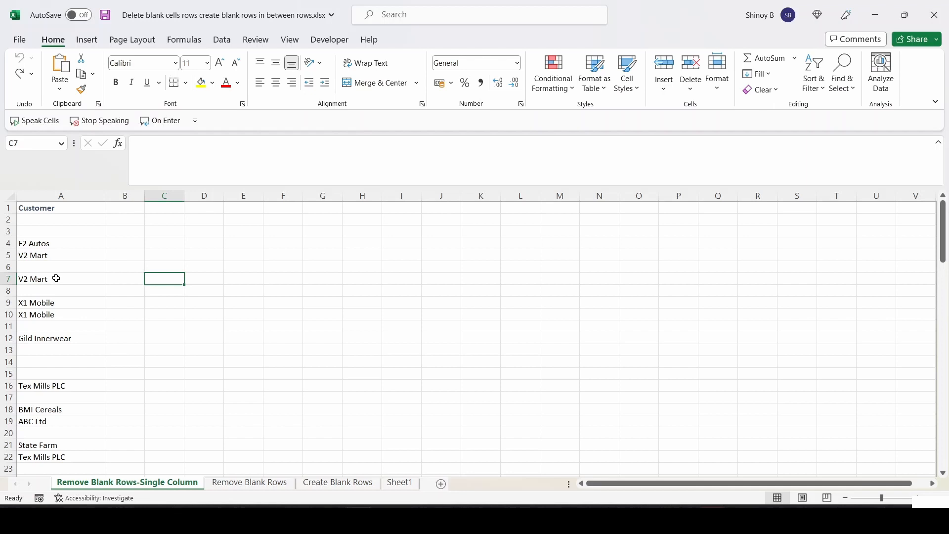
pyautogui.click(45, 46)
pyautogui.click(855, 91)
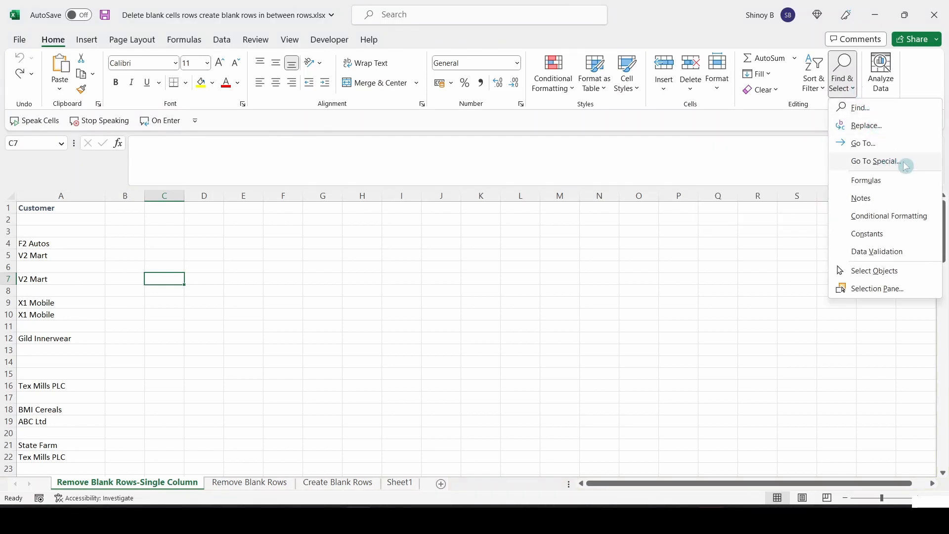
pyautogui.click(799, 126)
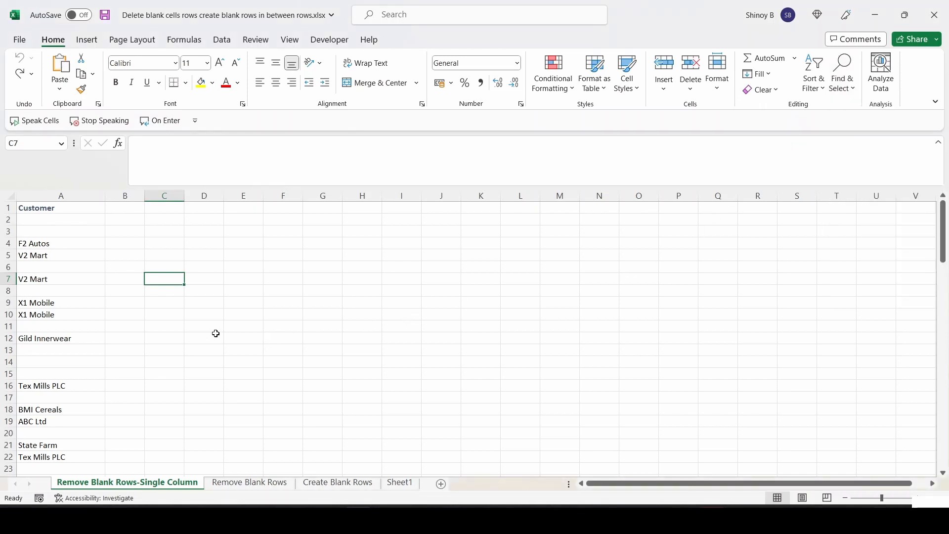
# Step: Select all blank cells within the Customer range A1:A99 using Go To Special with the Blanks option
pyautogui.click(39, 208)
pyautogui.moveTo(40, 207); pyautogui.dragTo(33, 446)
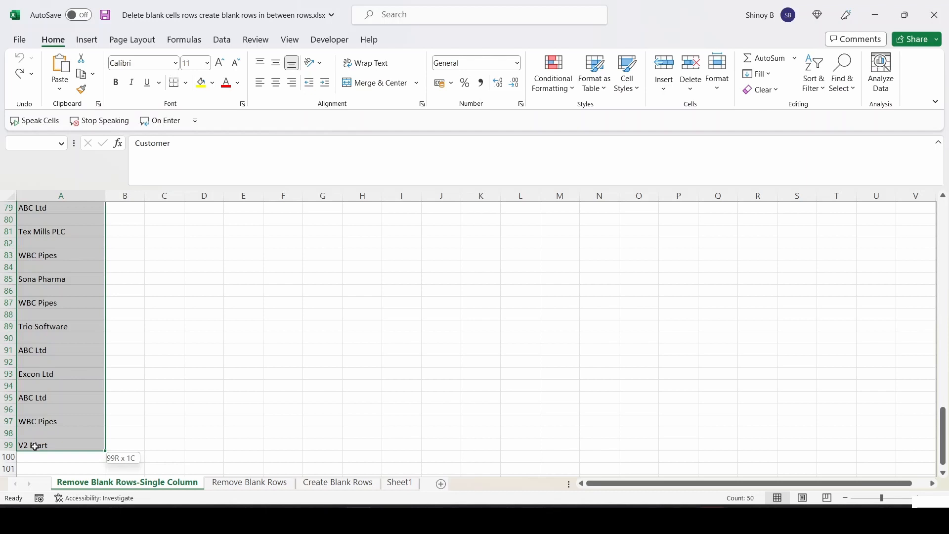
pyautogui.moveTo(34, 446); pyautogui.dragTo(35, 447)
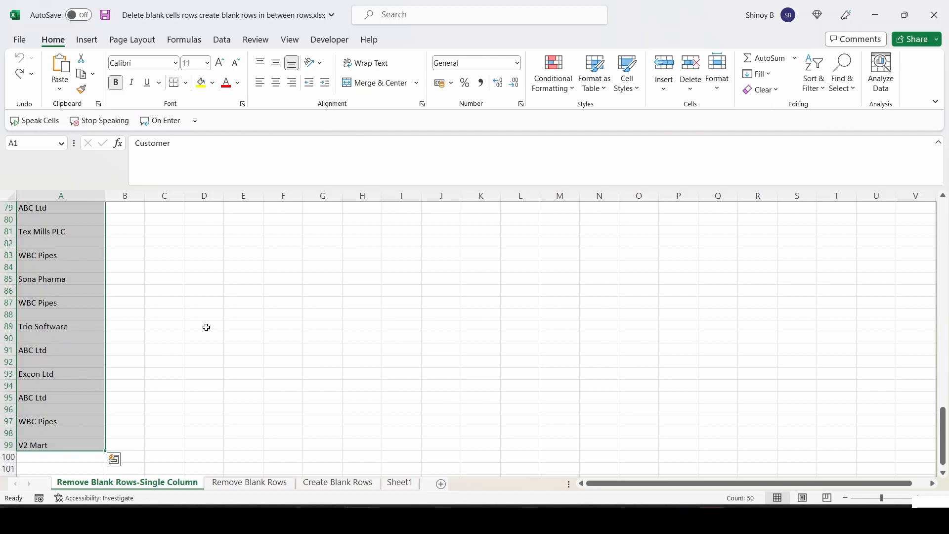
pyautogui.click(854, 92)
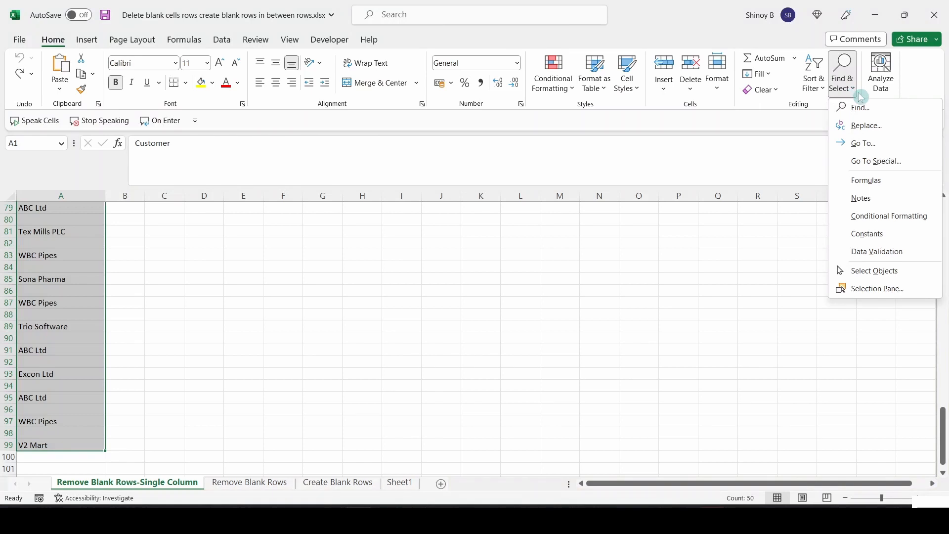
pyautogui.click(902, 164)
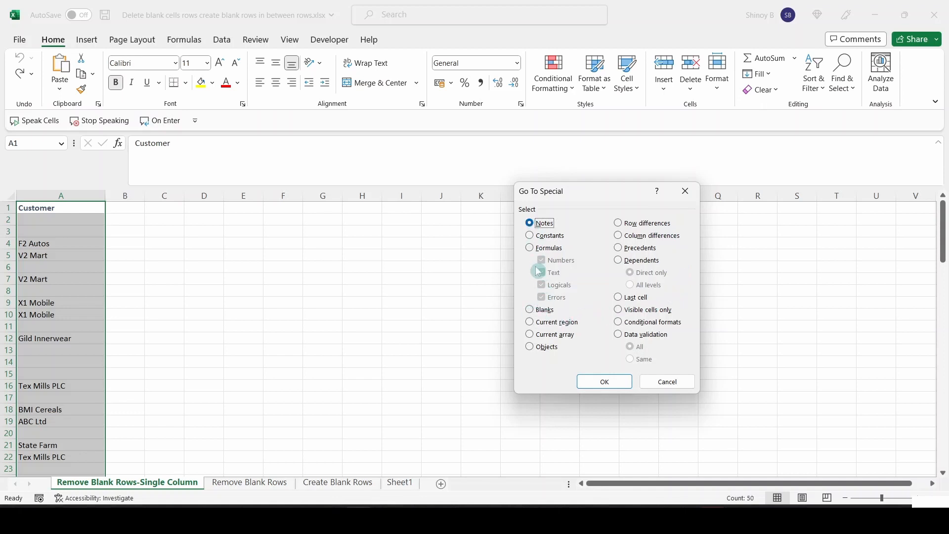
pyautogui.click(530, 312)
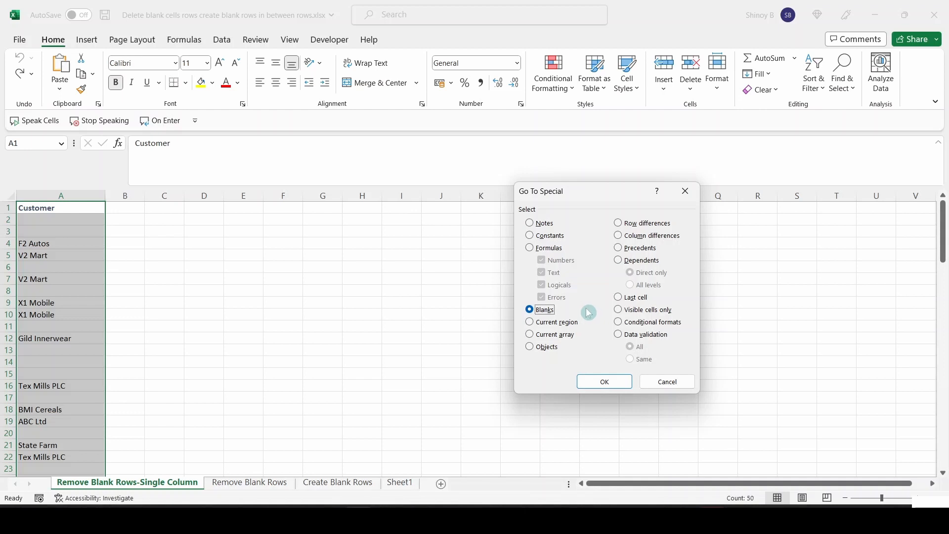
pyautogui.click(604, 382)
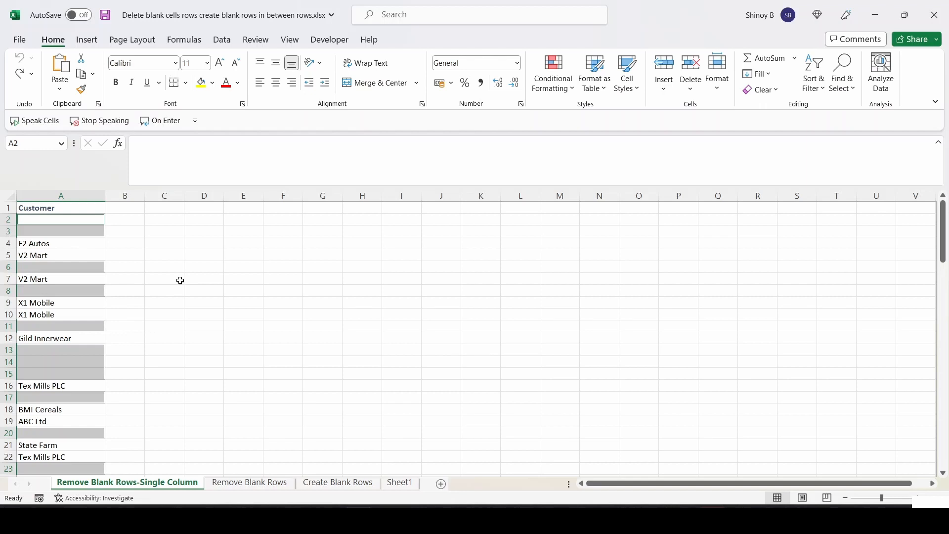
# Step: Check the blank-cell selection throughout the Customer column, down to row 99
pyautogui.scroll(-3, 180, 280)
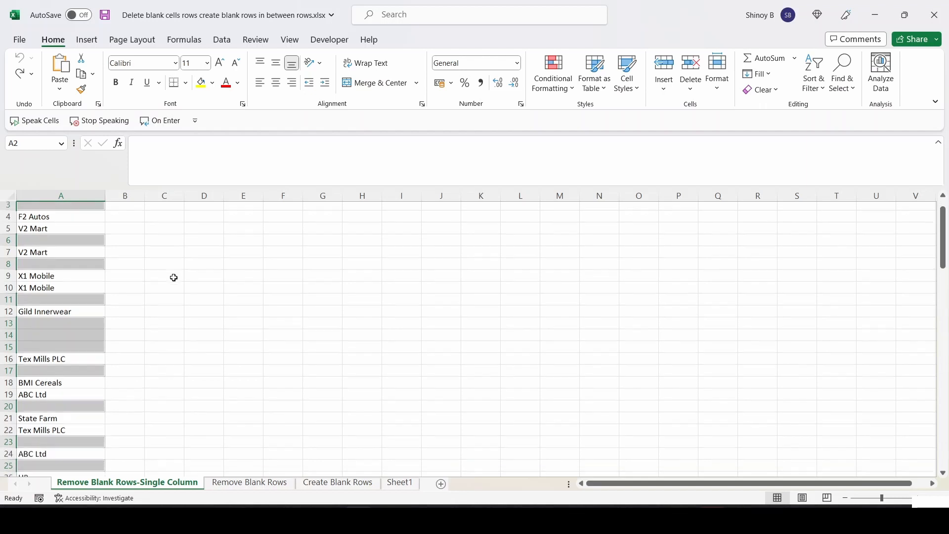
pyautogui.scroll(-7, 180, 303)
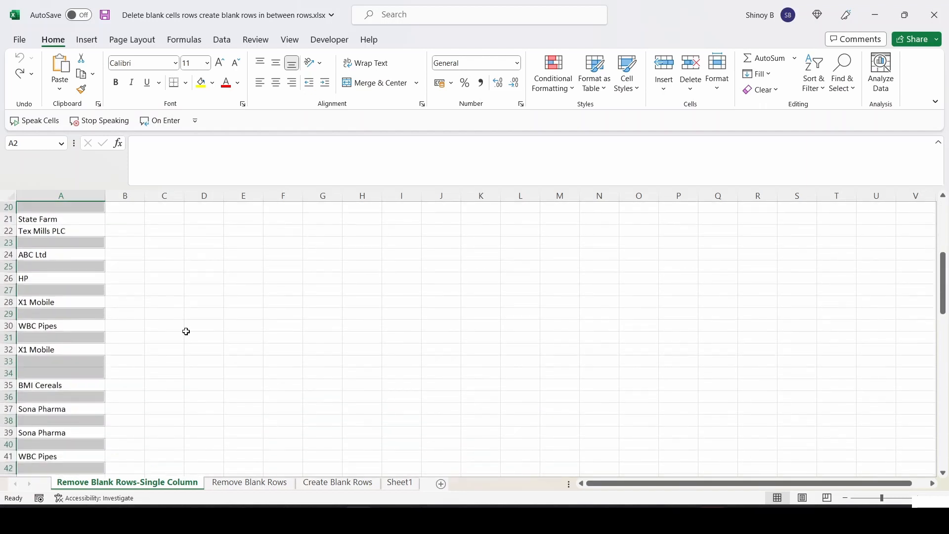
pyautogui.scroll(-7, 186, 347)
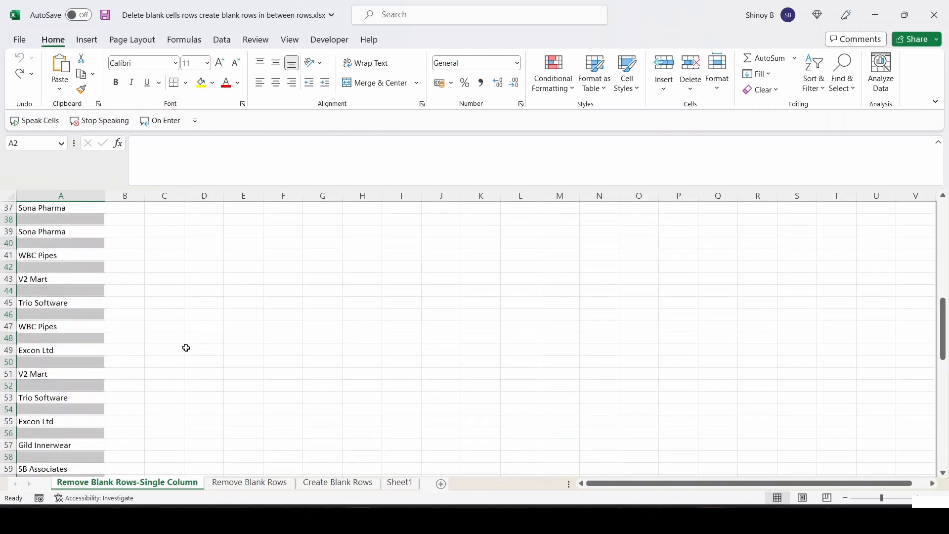
pyautogui.scroll(-6, 185, 350)
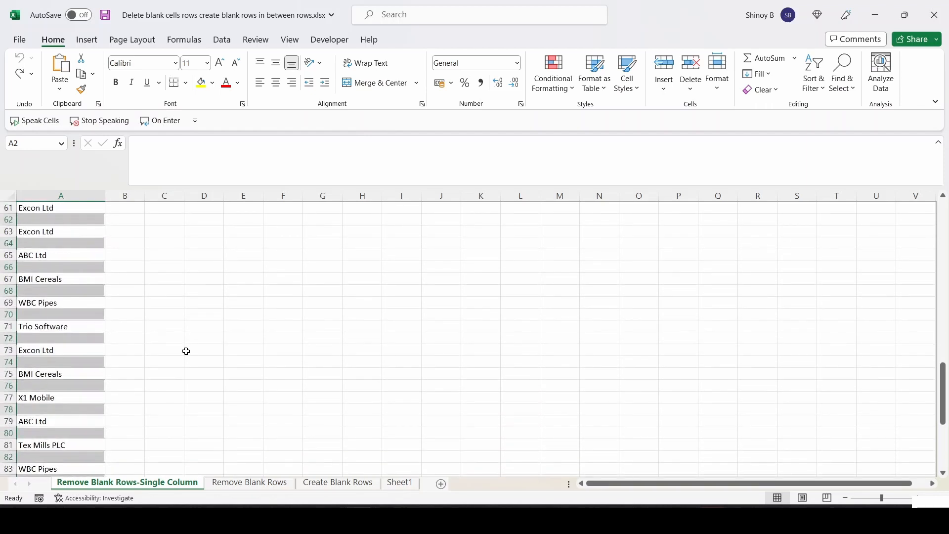
pyautogui.scroll(-3, 186, 351)
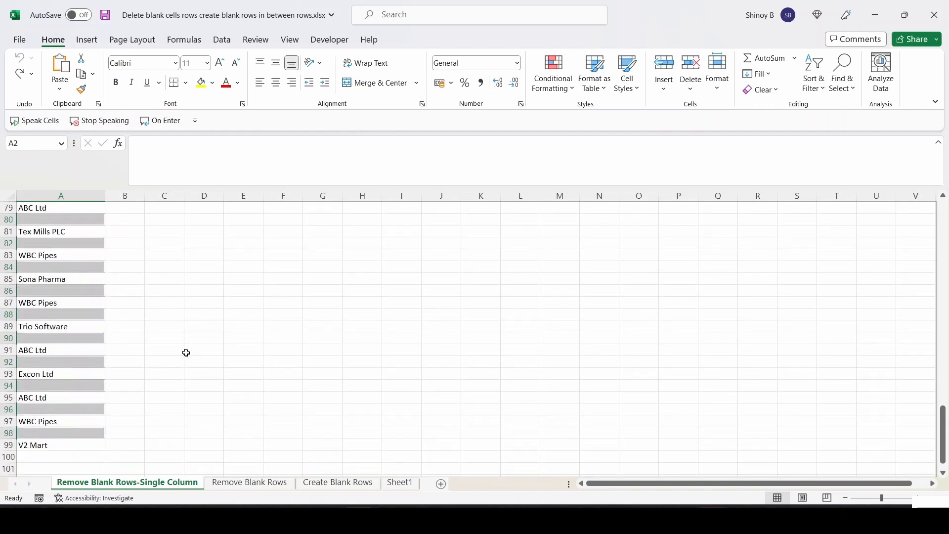
pyautogui.scroll(13, 186, 353)
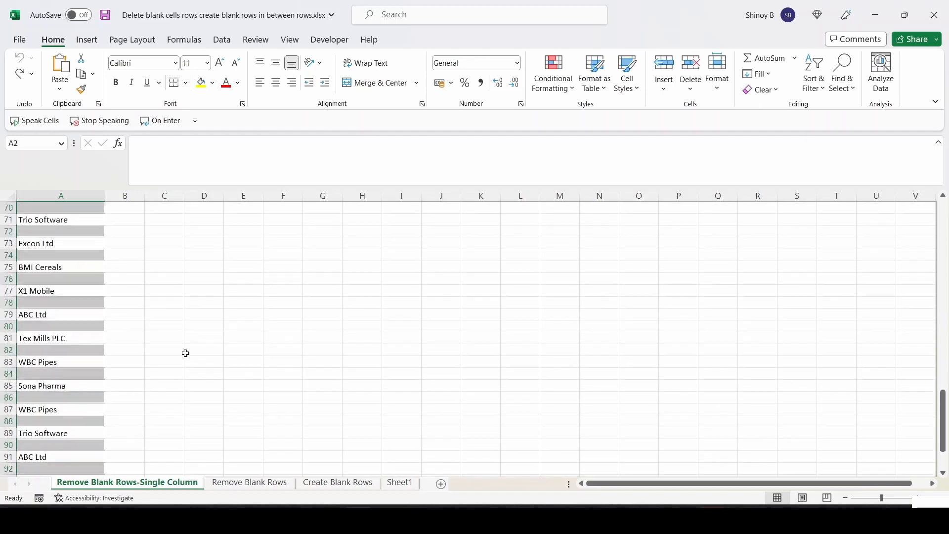
pyautogui.scroll(13, 181, 265)
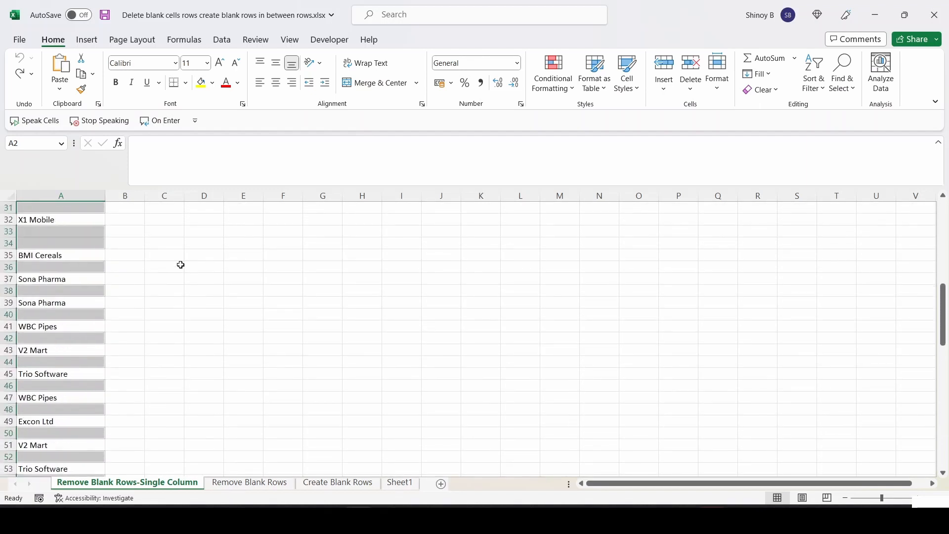
pyautogui.scroll(2, 181, 265)
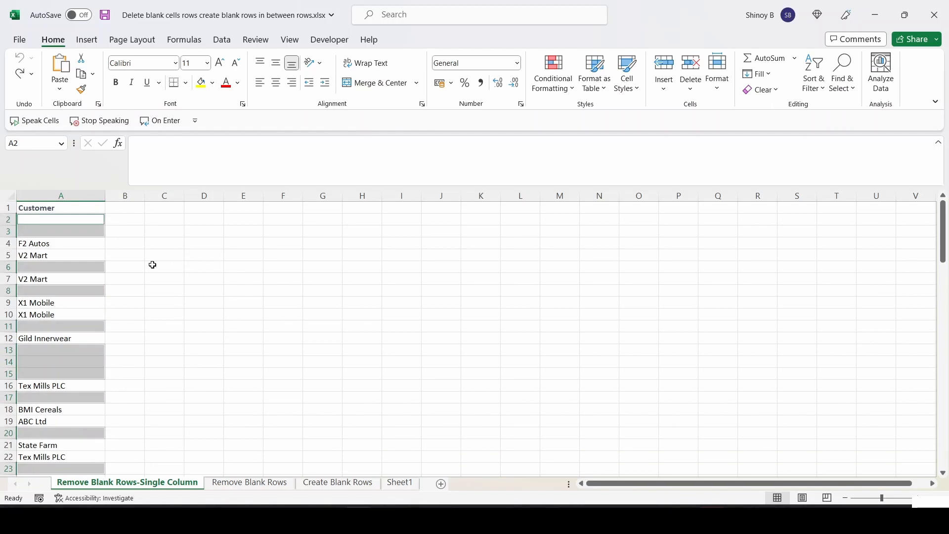
# Step: Delete all selected blank cells from the Customer column, shifting the cells up, and check the list down to its end
pyautogui.rightClick(71, 231)
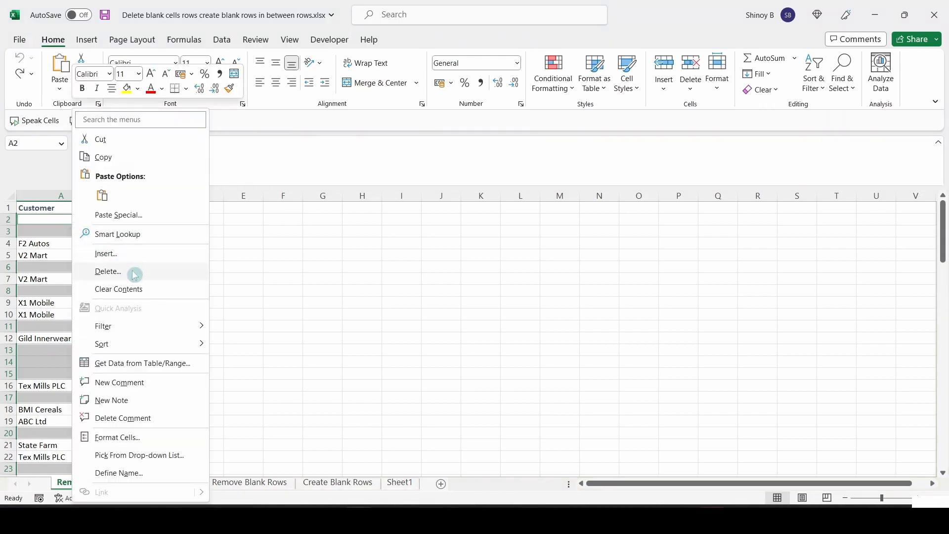
pyautogui.click(108, 271)
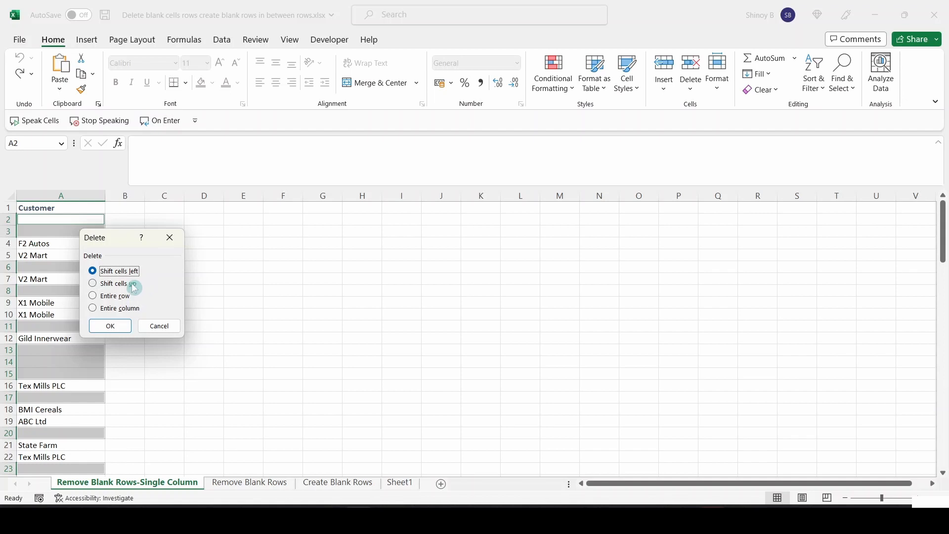
pyautogui.click(131, 286)
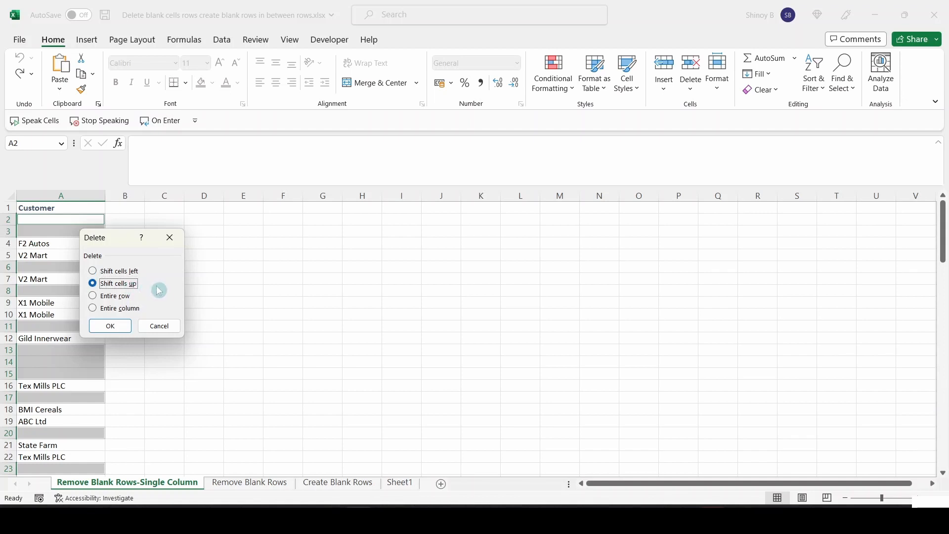
pyautogui.click(122, 327)
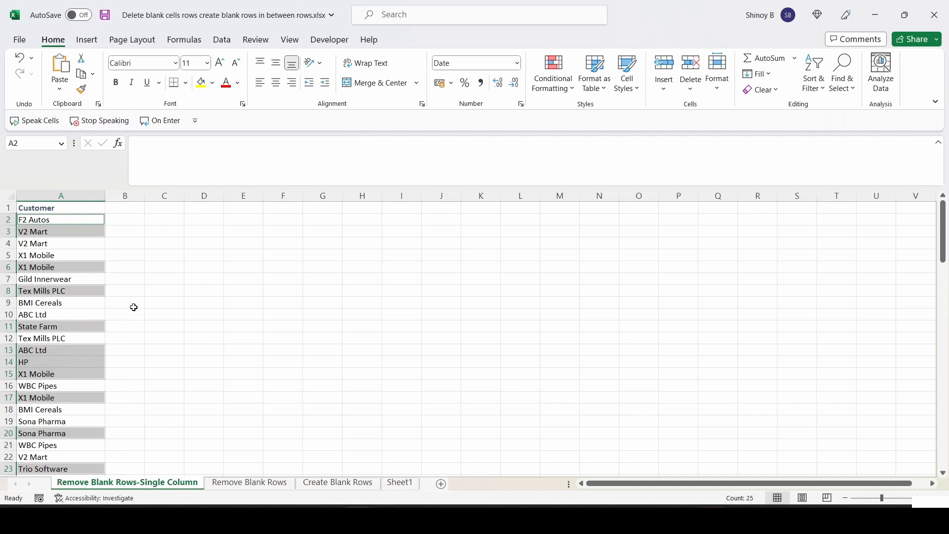
pyautogui.click(135, 281)
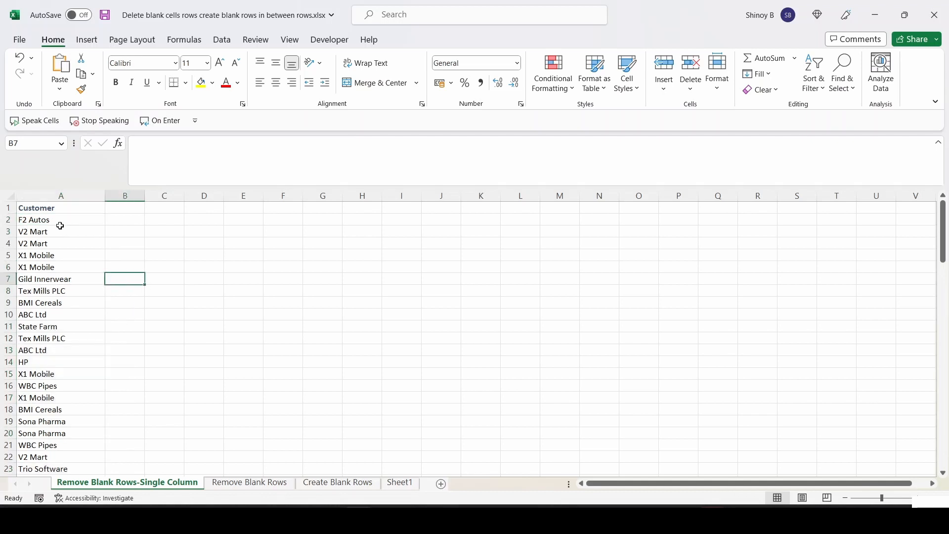
pyautogui.scroll(-7, 60, 226)
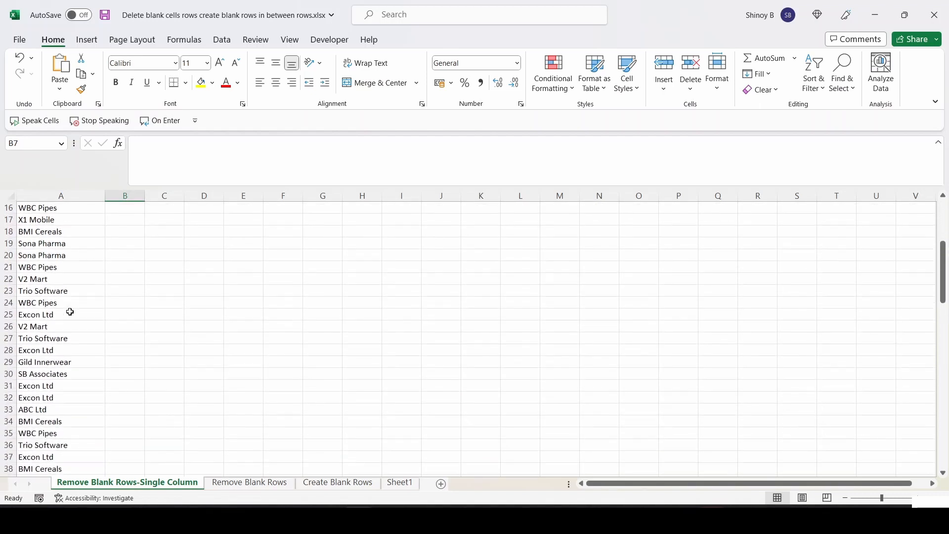
pyautogui.scroll(-5, 70, 312)
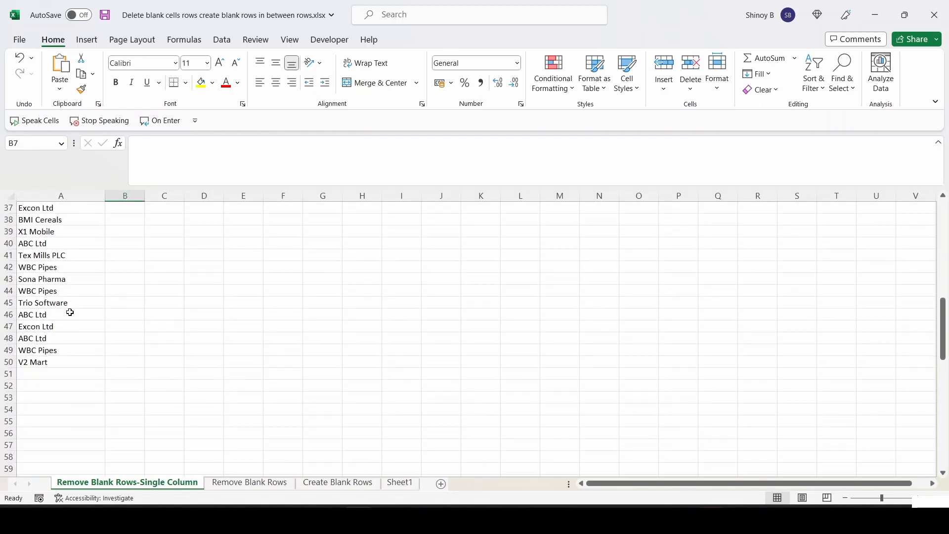
pyautogui.scroll(12, 71, 312)
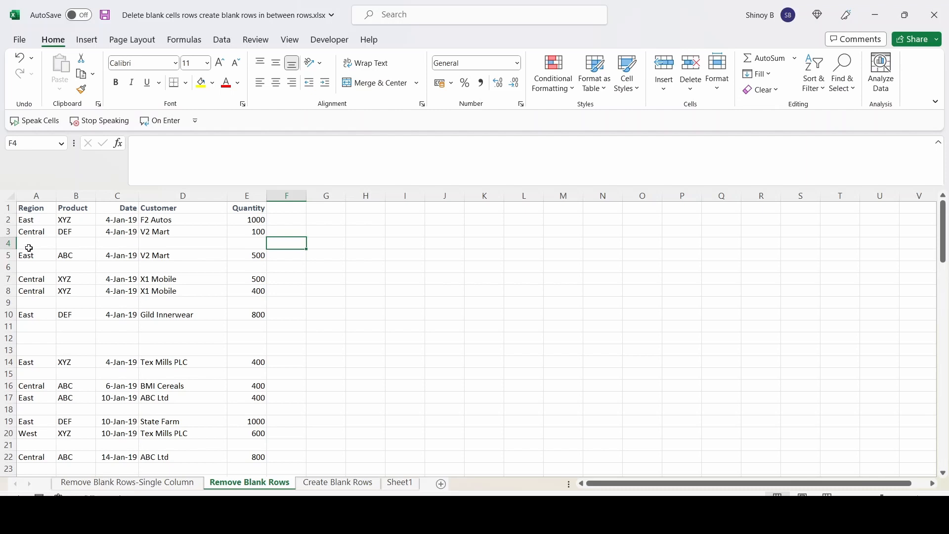
# Step: Examine the blank rows in the Remove Blank Rows sheet's table, from rows 4 and 6 down to row 97
pyautogui.moveTo(28, 244); pyautogui.dragTo(235, 246)
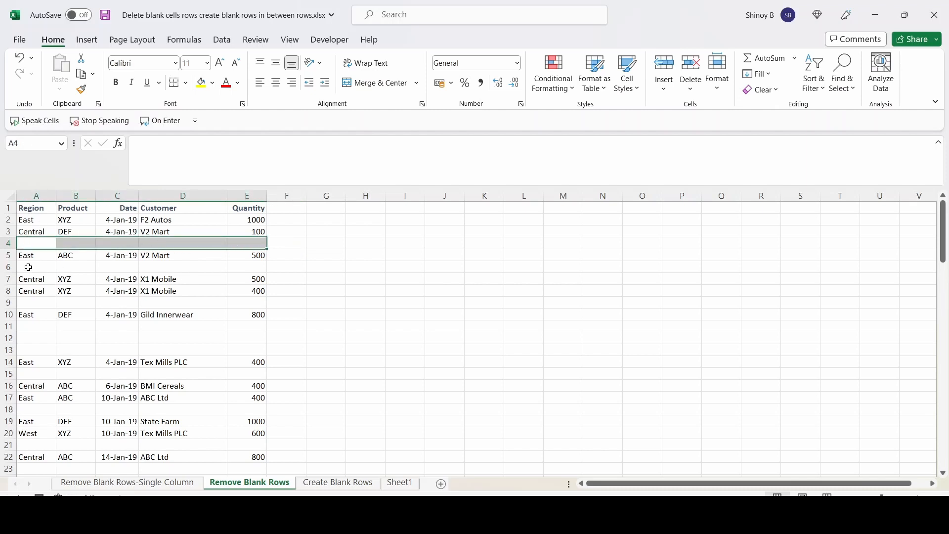
pyautogui.moveTo(29, 266); pyautogui.dragTo(226, 267)
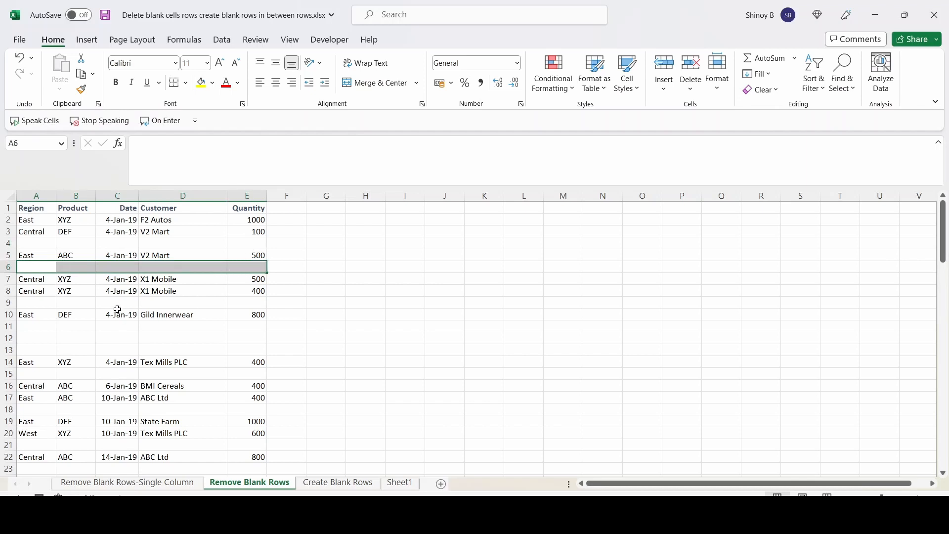
pyautogui.scroll(-4, 118, 321)
pyautogui.scroll(2, 121, 336)
pyautogui.scroll(-2, 123, 346)
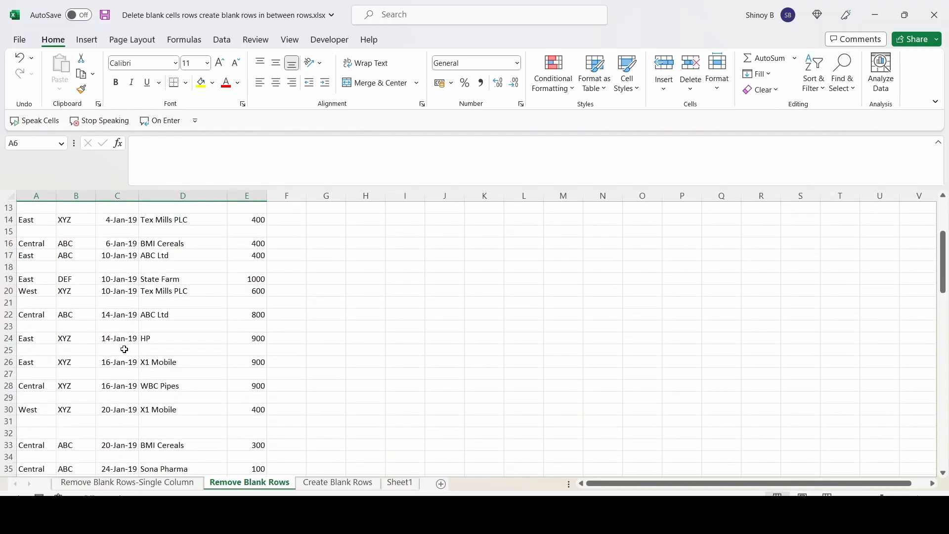
pyautogui.scroll(-2, 128, 356)
pyautogui.scroll(-8, 133, 376)
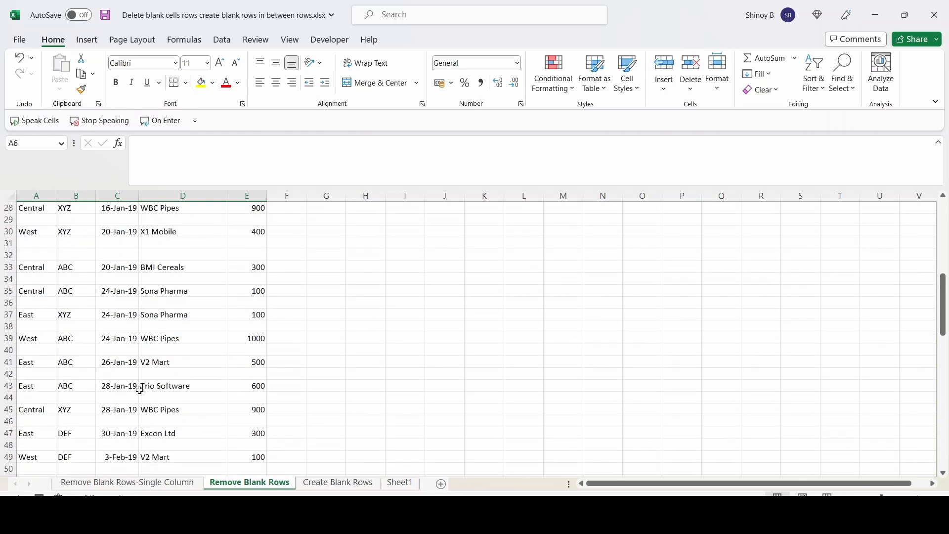
pyautogui.scroll(-1, 140, 391)
pyautogui.scroll(2, 141, 392)
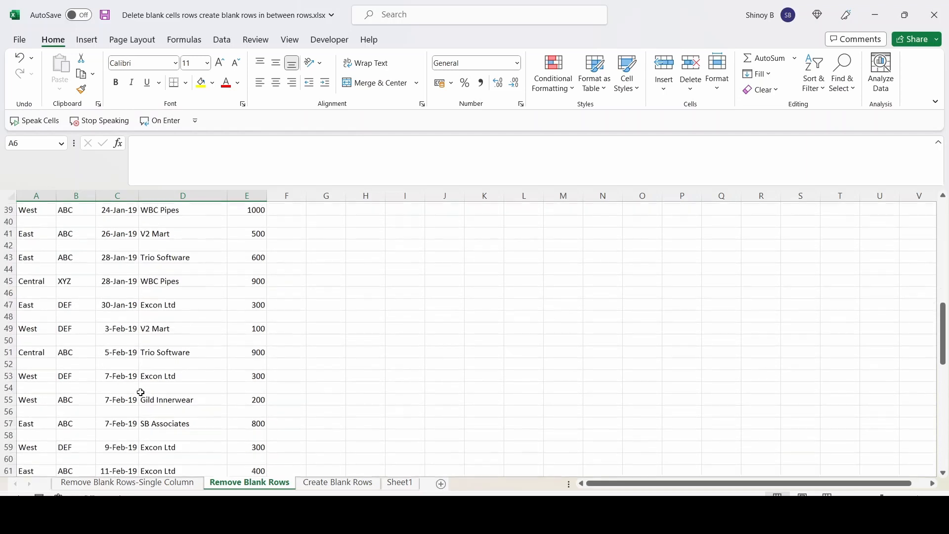
pyautogui.scroll(-4, 141, 393)
pyautogui.scroll(-11, 140, 394)
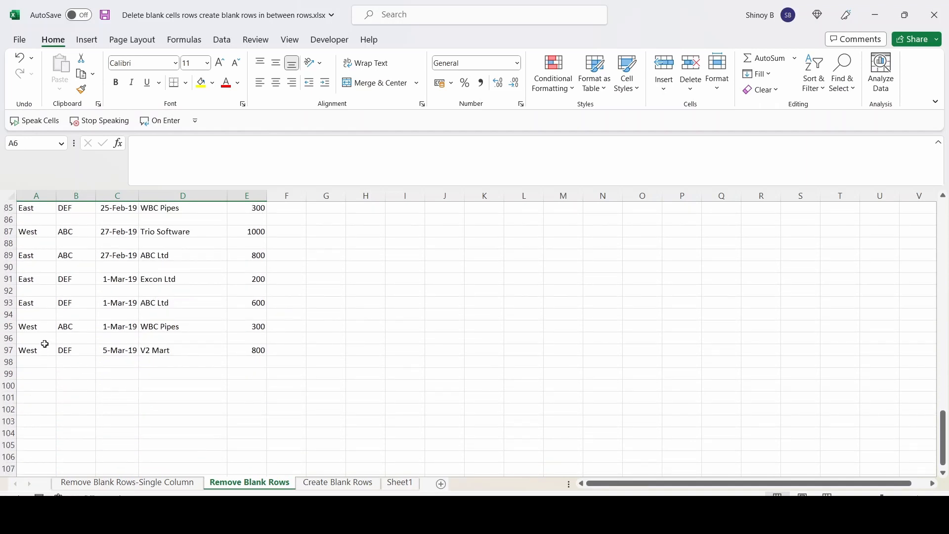
pyautogui.scroll(4, 76, 315)
pyautogui.scroll(11, 77, 315)
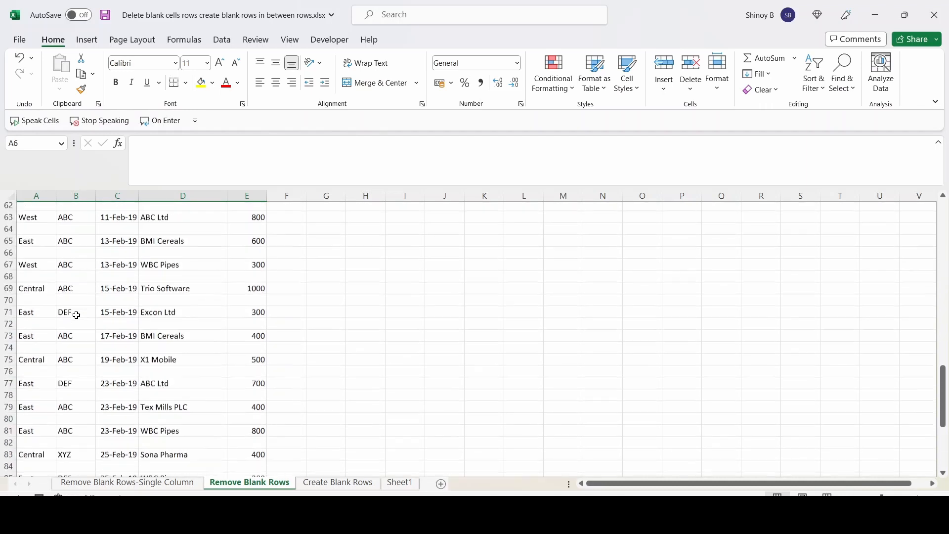
pyautogui.scroll(13, 76, 316)
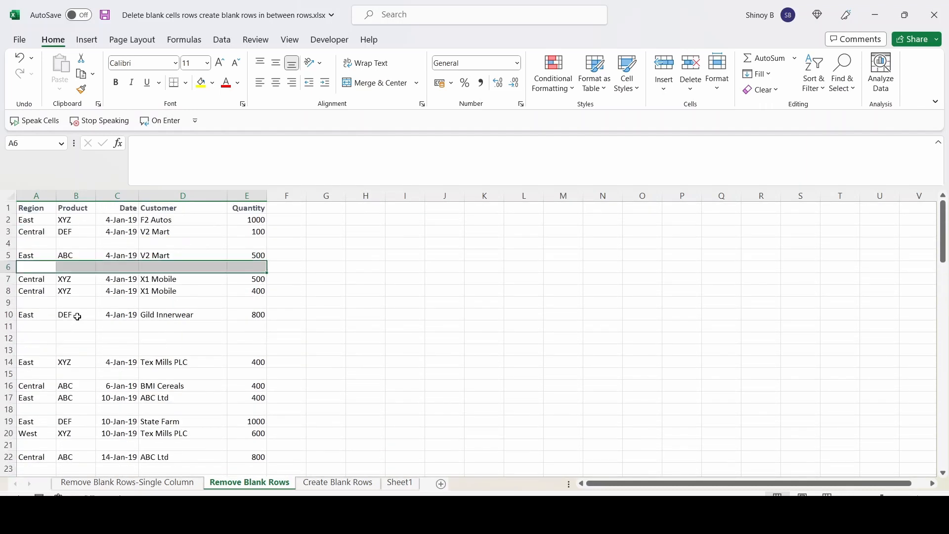
# Step: Sort the table range A1:E97 from A to Z by the Region column
pyautogui.click(190, 242)
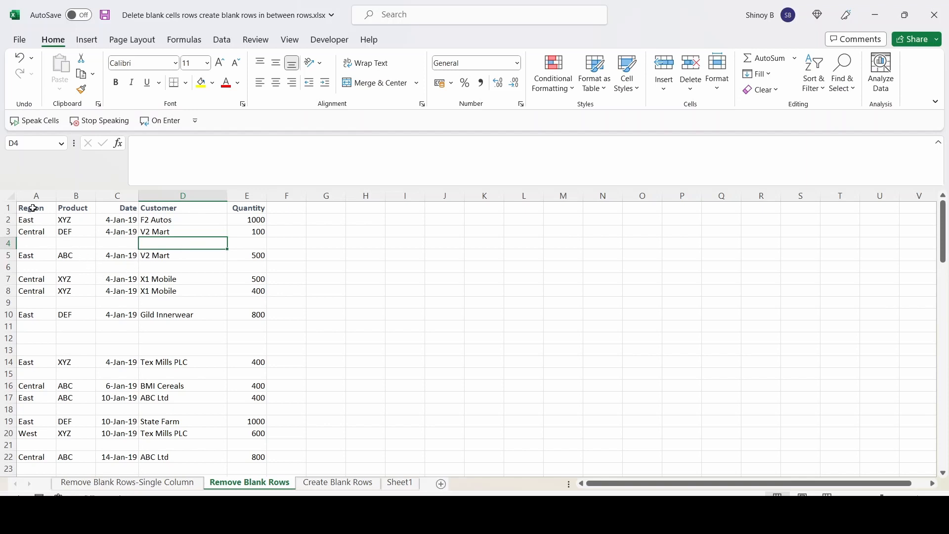
pyautogui.moveTo(33, 208); pyautogui.dragTo(230, 417)
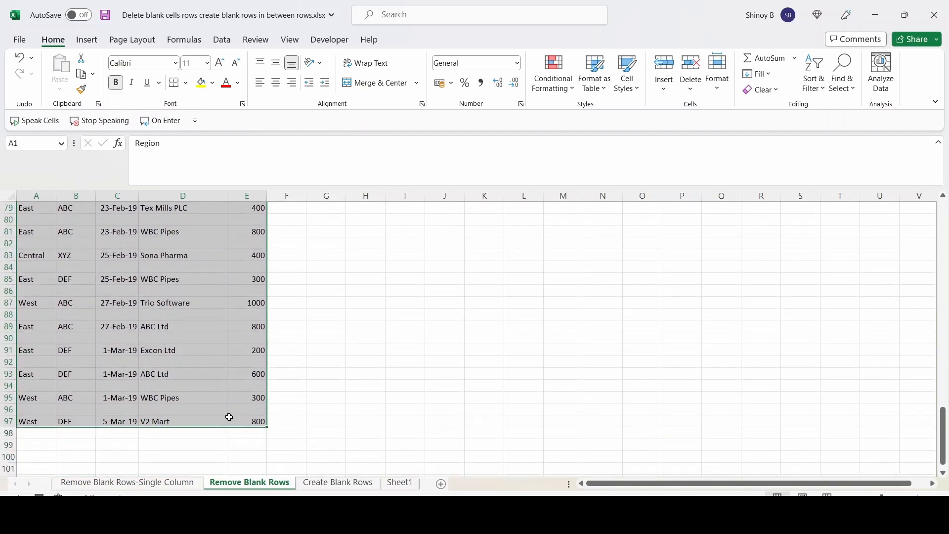
pyautogui.rightClick(166, 250)
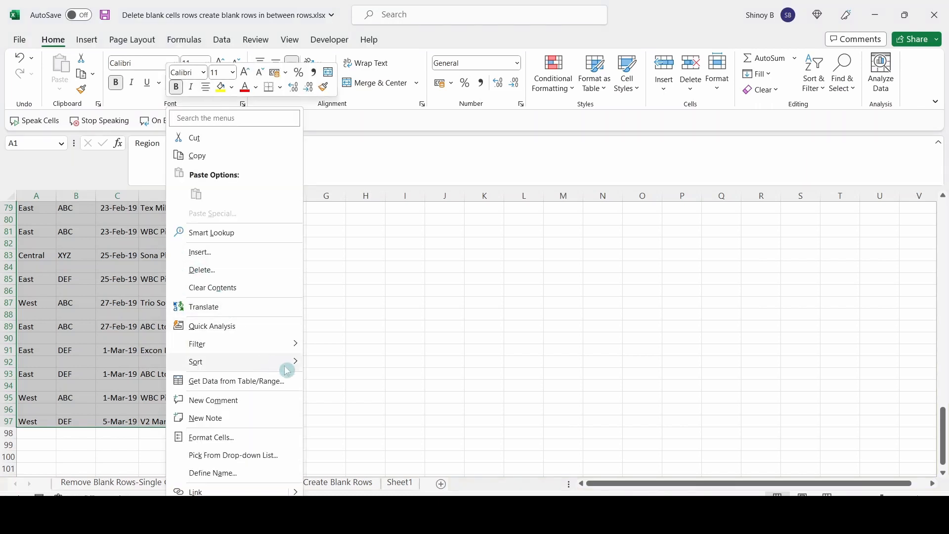
pyautogui.moveTo(290, 364)
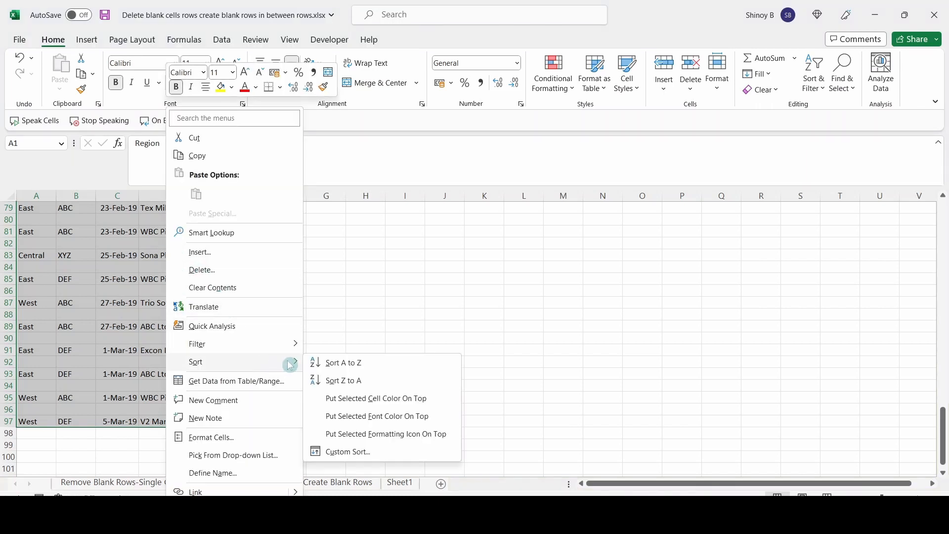
pyautogui.click(357, 368)
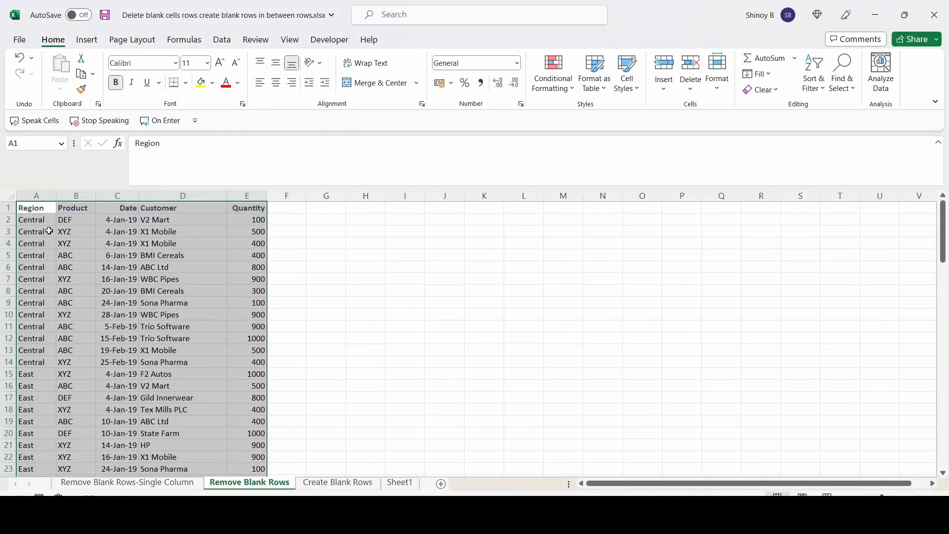
# Step: Check the sorted table and the empty rows below it down to row 97, and clear the range selection
pyautogui.scroll(-7, 42, 257)
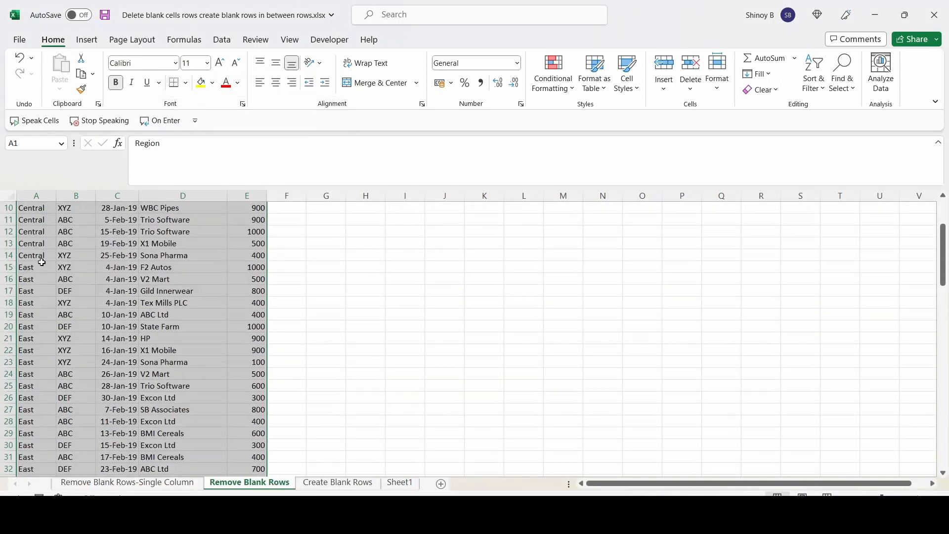
pyautogui.scroll(-7, 92, 362)
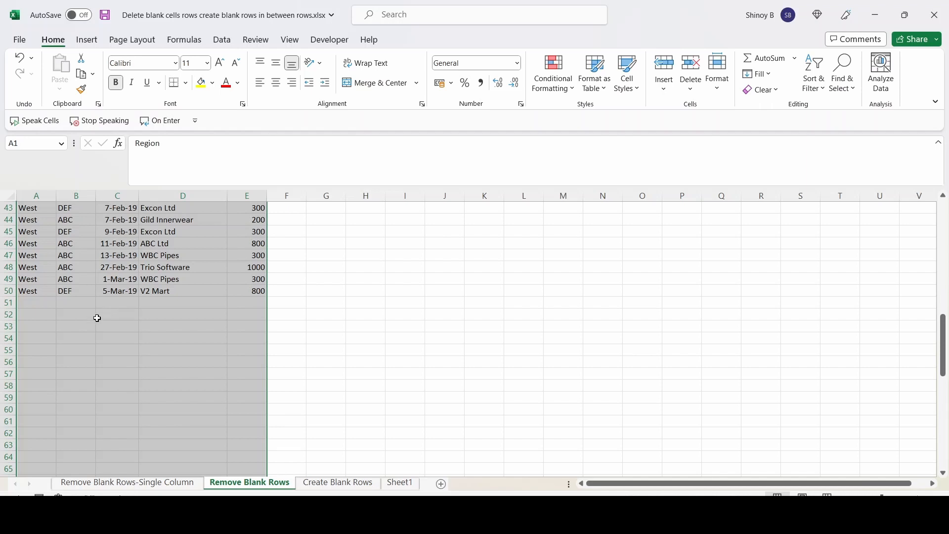
pyautogui.scroll(-4, 127, 371)
pyautogui.scroll(-9, 129, 373)
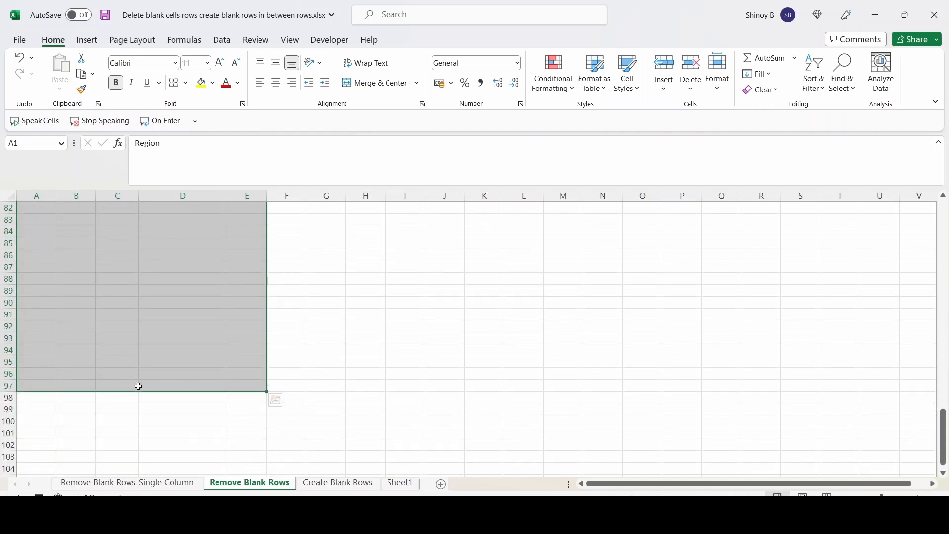
pyautogui.scroll(10, 139, 383)
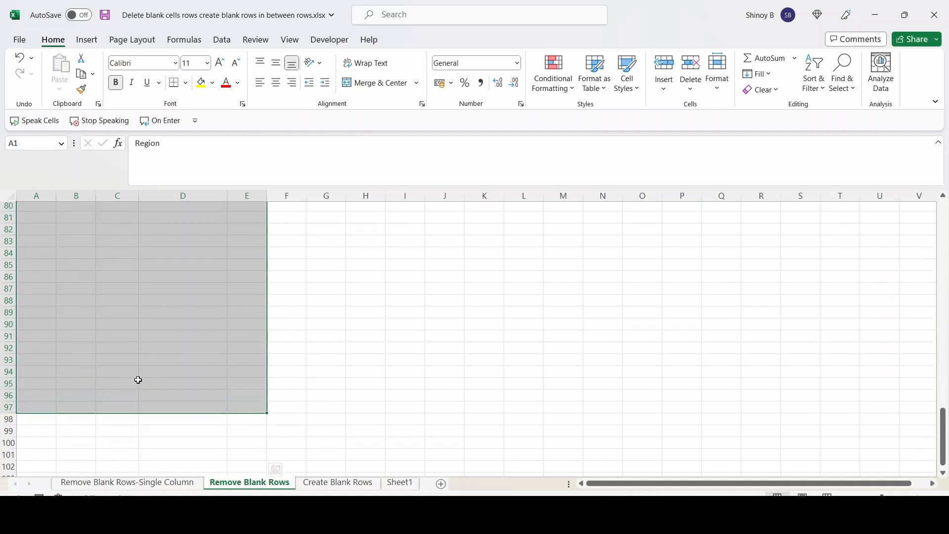
pyautogui.scroll(16, 138, 379)
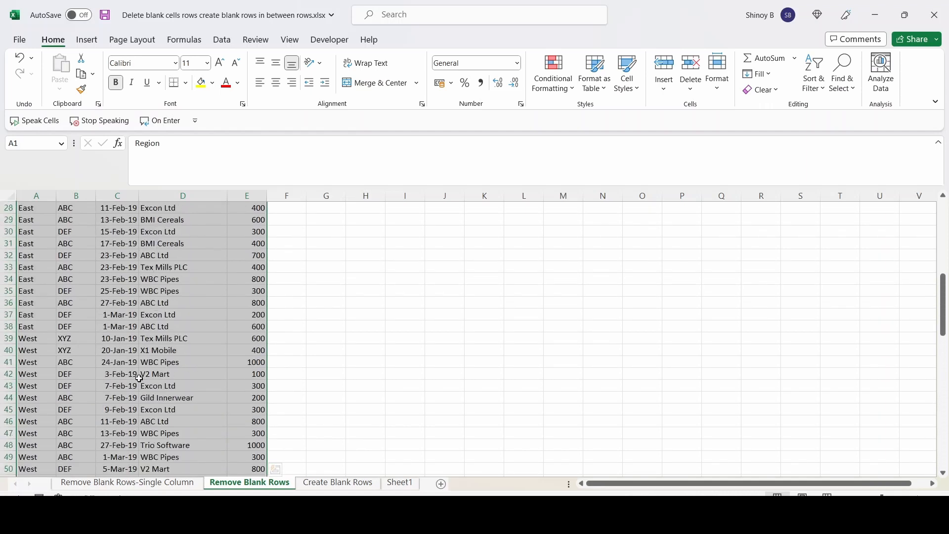
pyautogui.scroll(1, 139, 377)
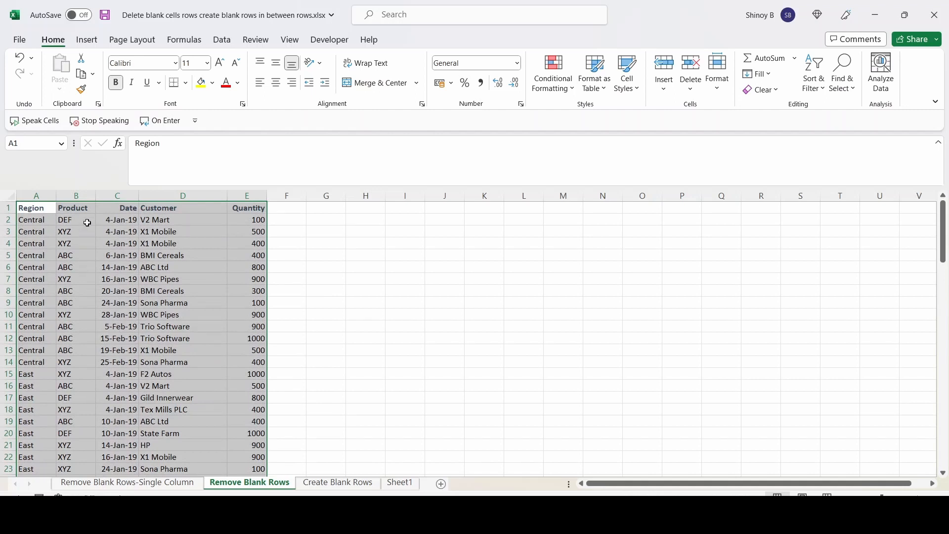
pyautogui.click(311, 245)
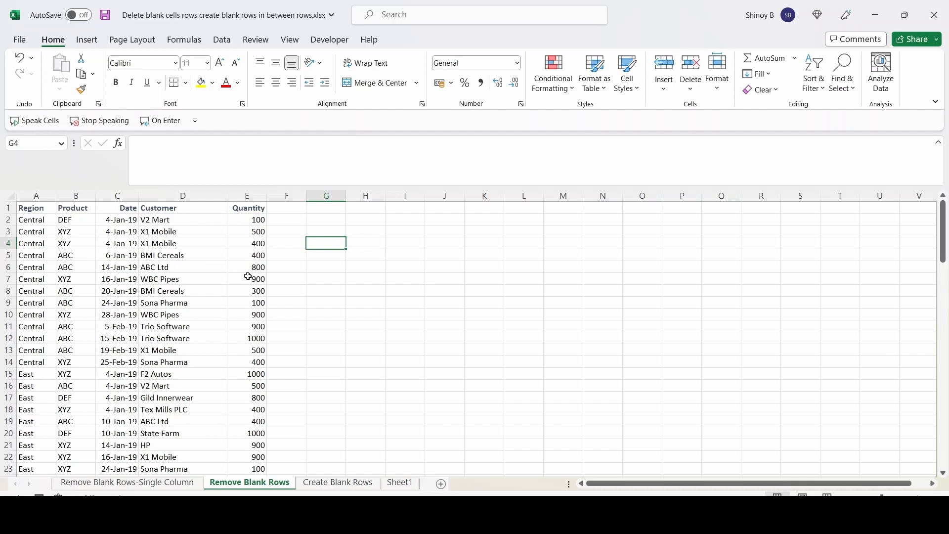
# Step: Undo the A to Z sort of the table
pyautogui.click(293, 287)
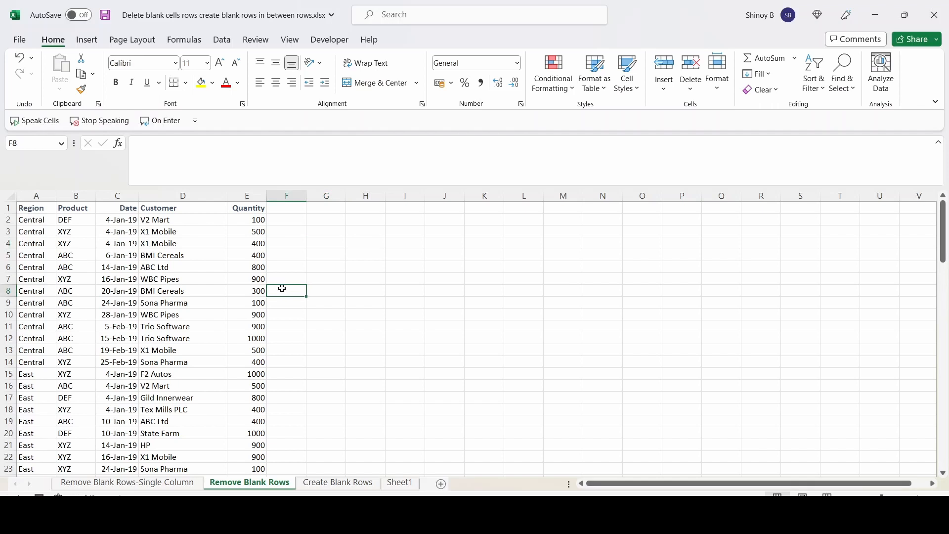
pyautogui.hotkey('ctrl', 'z')
pyautogui.click(256, 269)
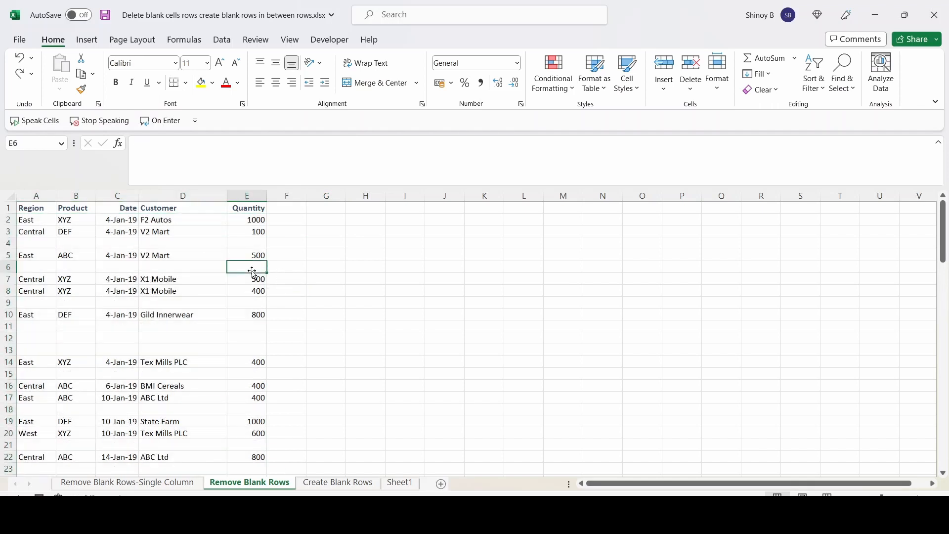
# Step: Add a helper column beside Quantity by entering the header "Sl No" in cell F1
pyautogui.click(288, 208)
pyautogui.write('Sl')
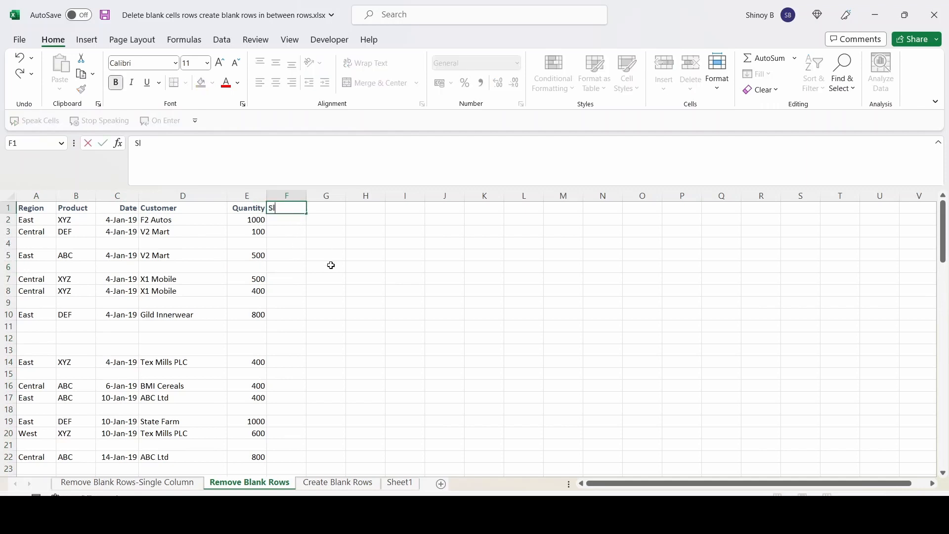
pyautogui.write(' No')
pyautogui.press('Return')
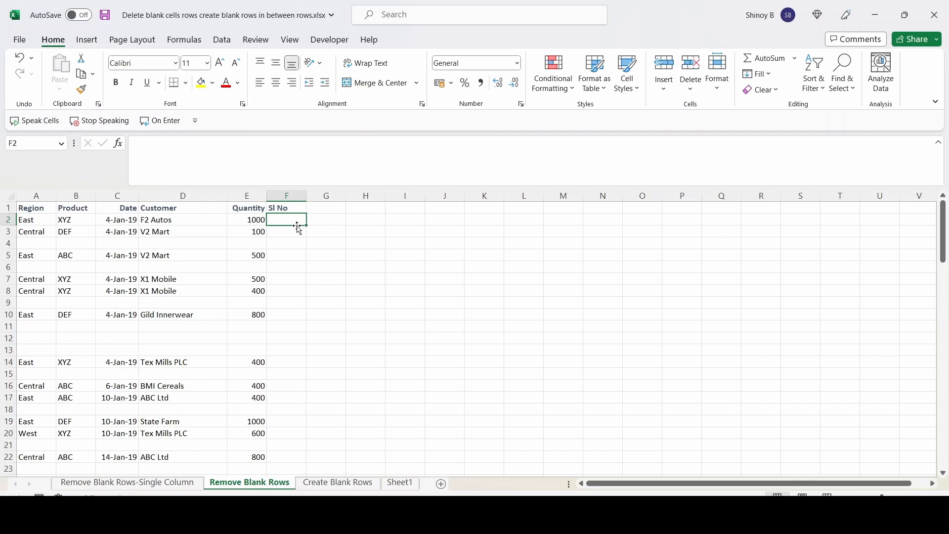
# Step: Enter 1 in F2 and fill a serial number series from 1 to 96 down to F97
pyautogui.write('1')
pyautogui.click(311, 251)
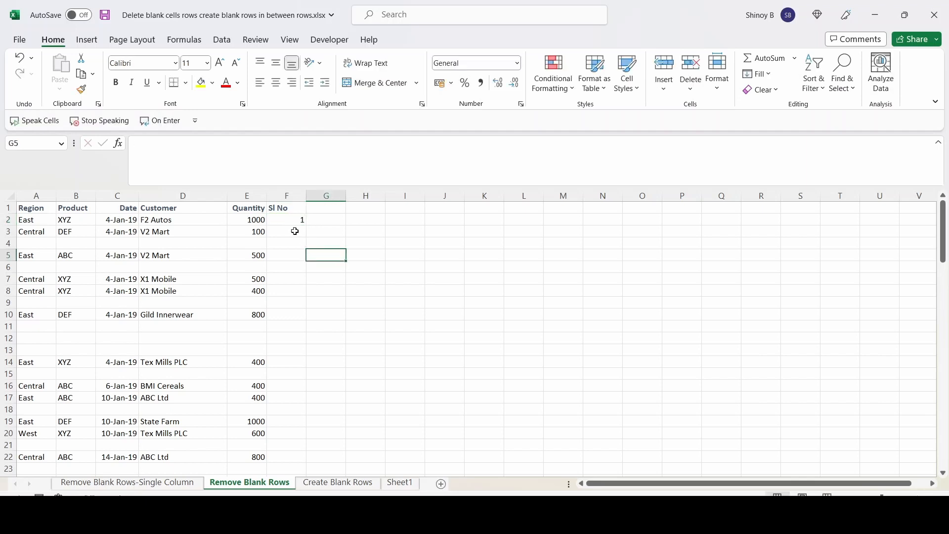
pyautogui.click(298, 219)
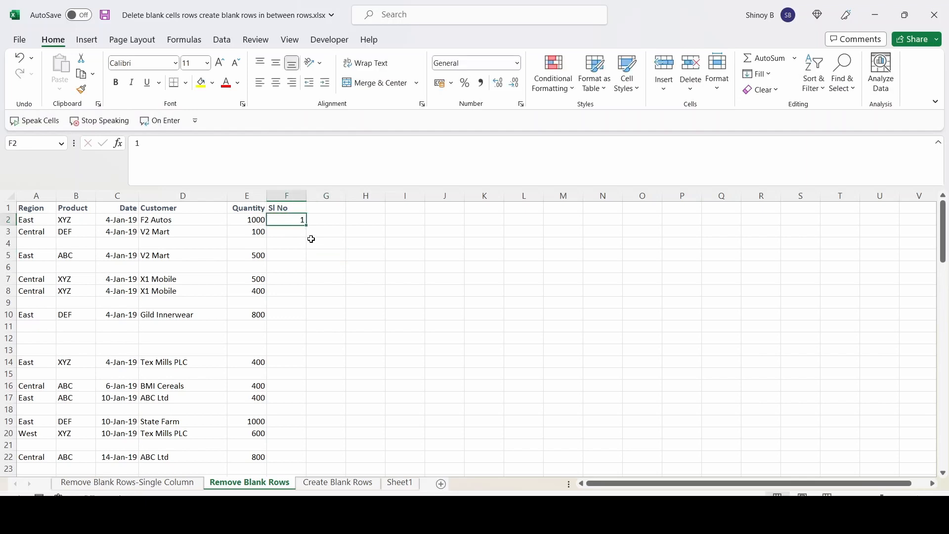
pyautogui.moveTo(306, 226); pyautogui.dragTo(285, 441)
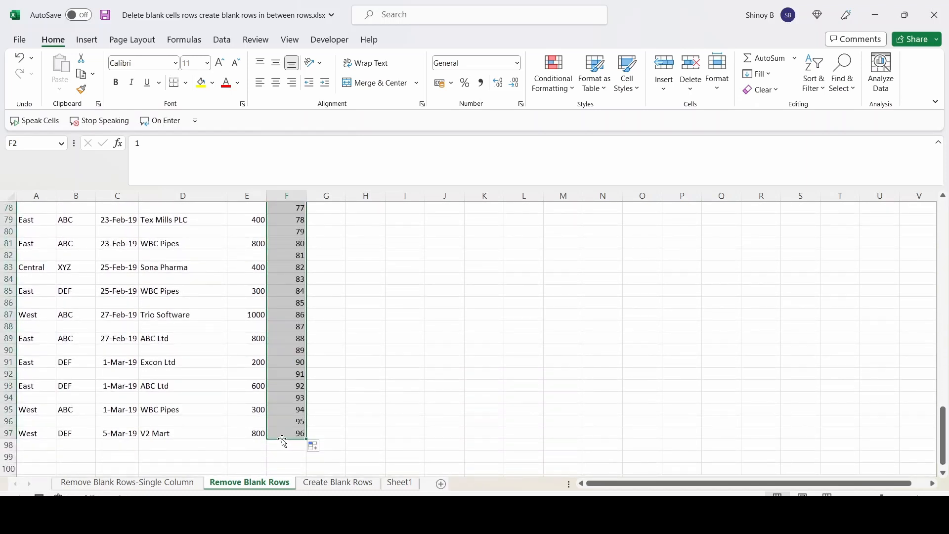
# Step: Check the serial numbers in column F against the table rows down to row 97, and clear the range selection
pyautogui.scroll(13, 337, 349)
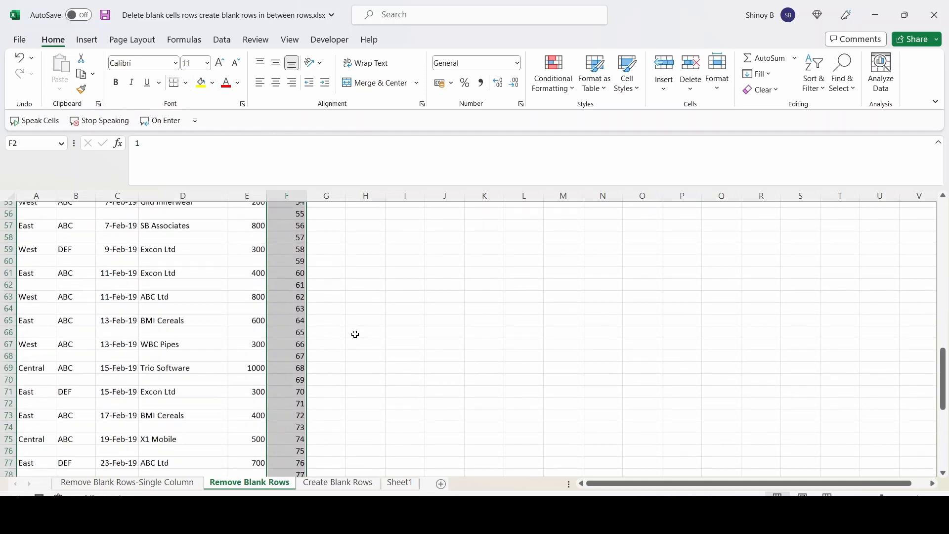
pyautogui.scroll(13, 349, 329)
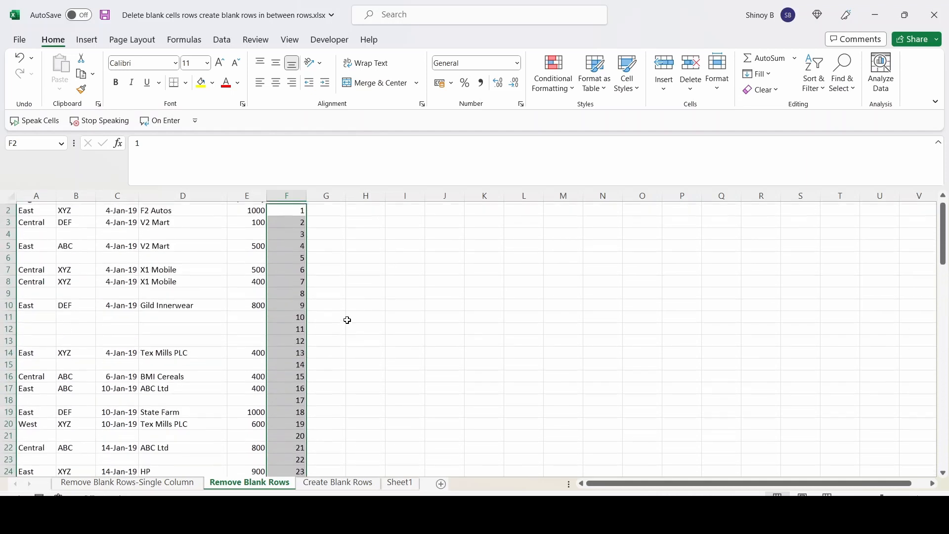
pyautogui.click(328, 253)
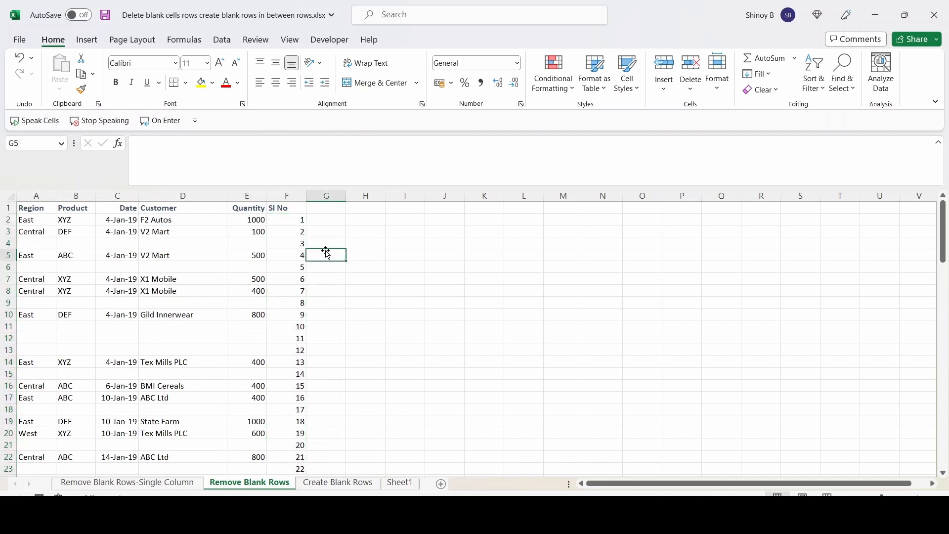
pyautogui.scroll(-20, 330, 329)
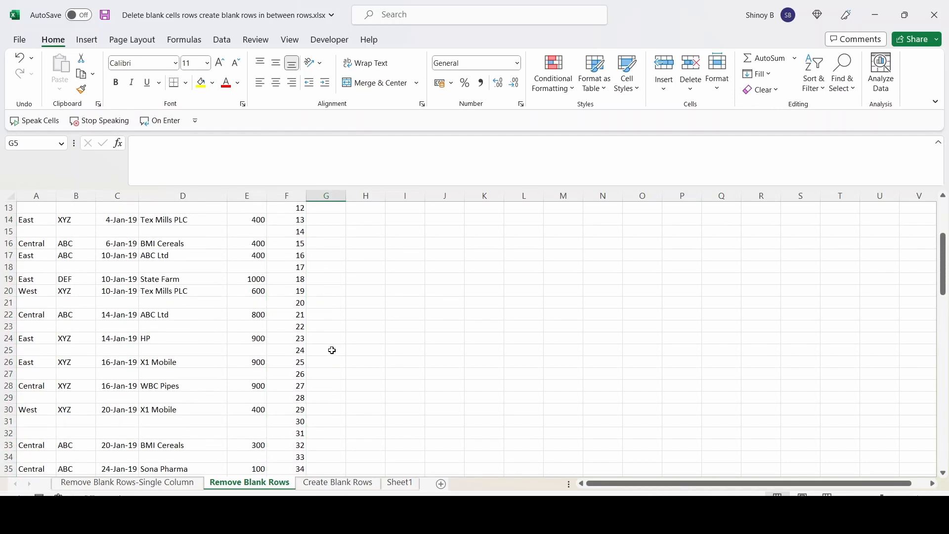
pyautogui.scroll(-6, 331, 358)
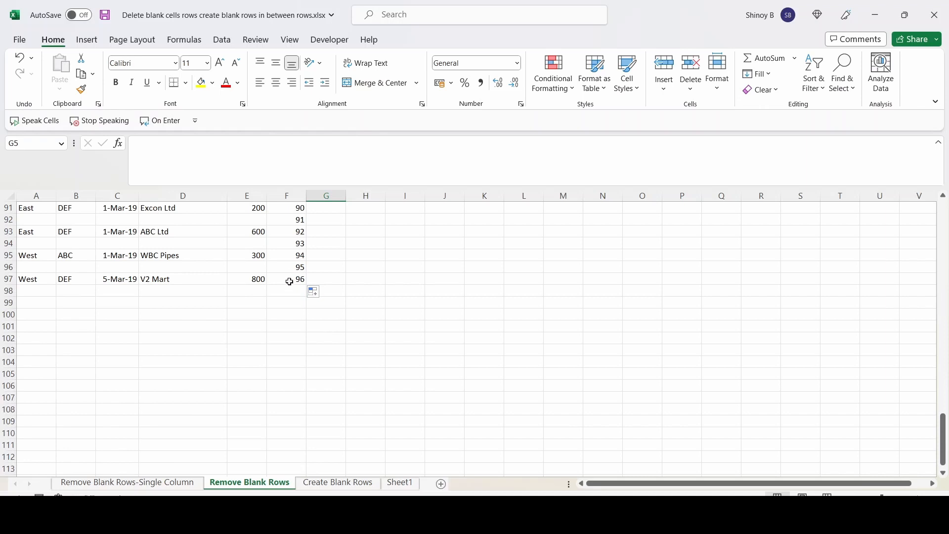
pyautogui.scroll(20, 290, 281)
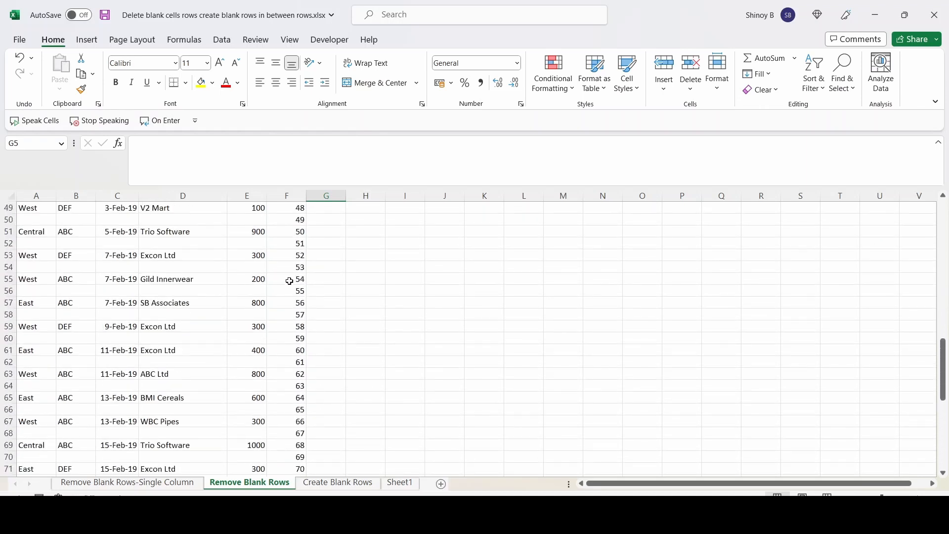
pyautogui.scroll(9, 290, 282)
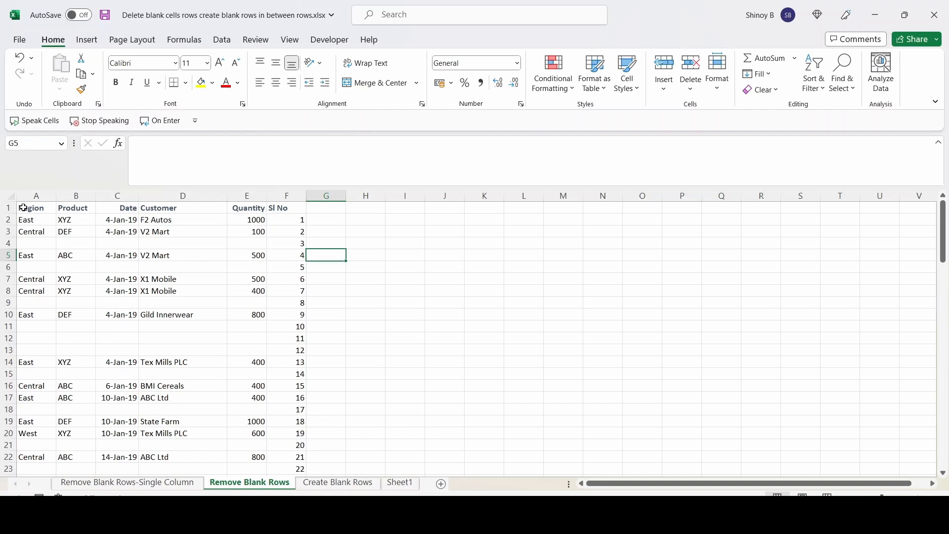
# Step: Sort the table range A1:F97 from A to Z by Region so the blank rows collect beneath the data
pyautogui.moveTo(23, 207); pyautogui.dragTo(291, 433)
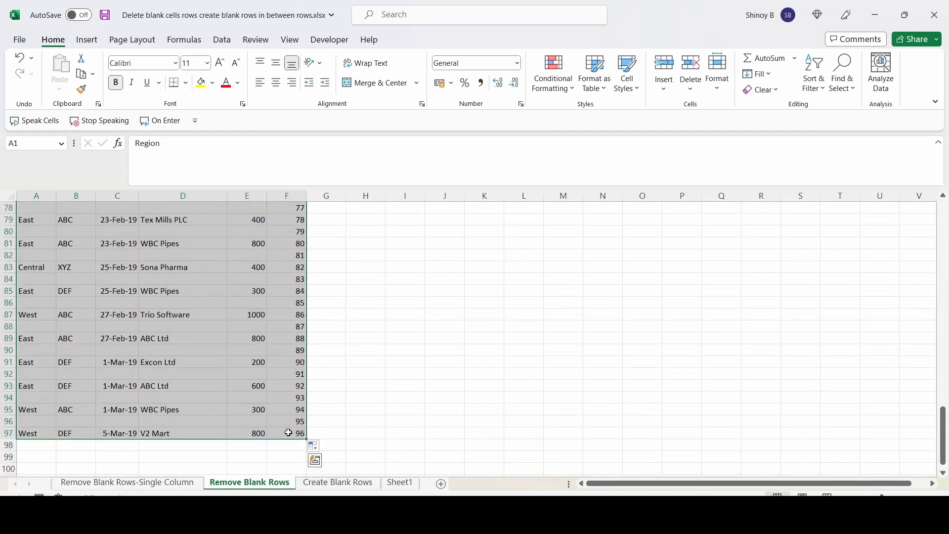
pyautogui.rightClick(166, 236)
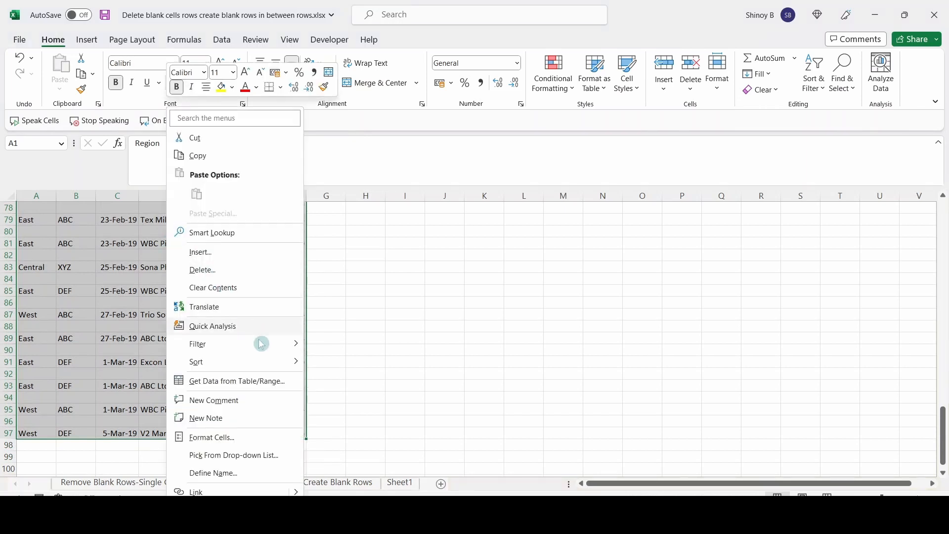
pyautogui.moveTo(282, 362)
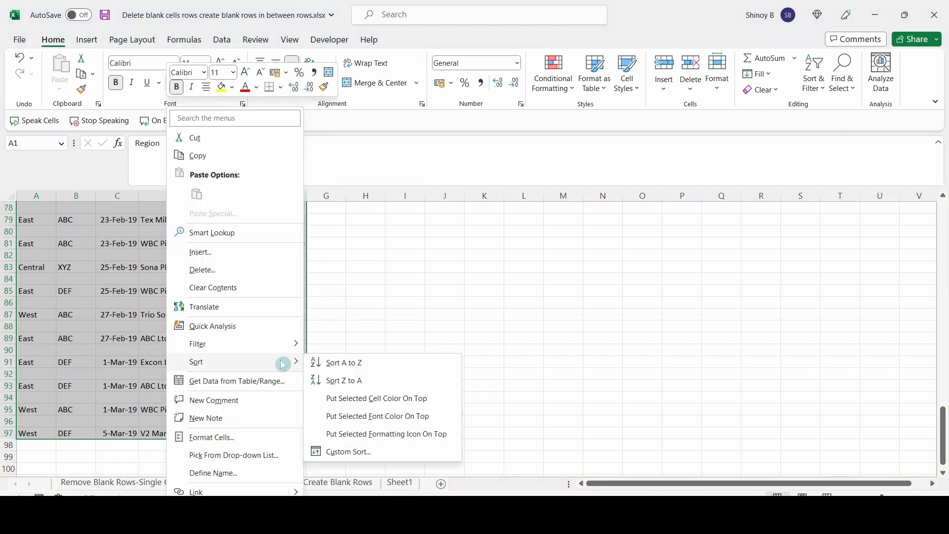
pyautogui.click(383, 366)
pyautogui.scroll(20, 379, 362)
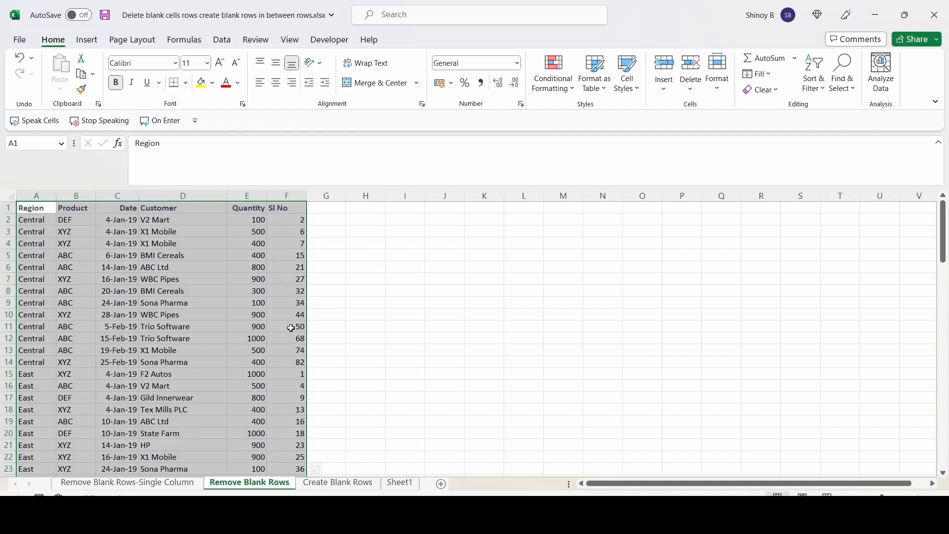
pyautogui.scroll(-11, 291, 328)
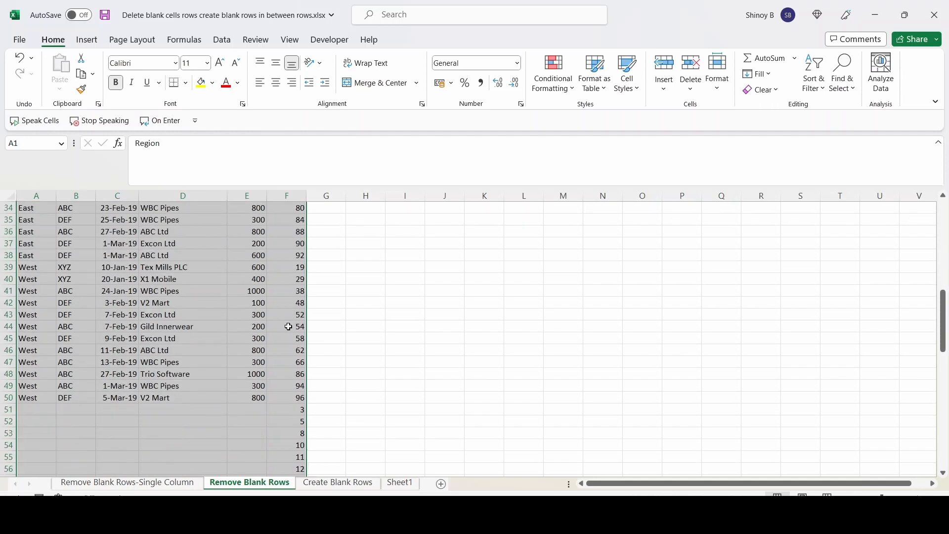
pyautogui.scroll(-4, 288, 327)
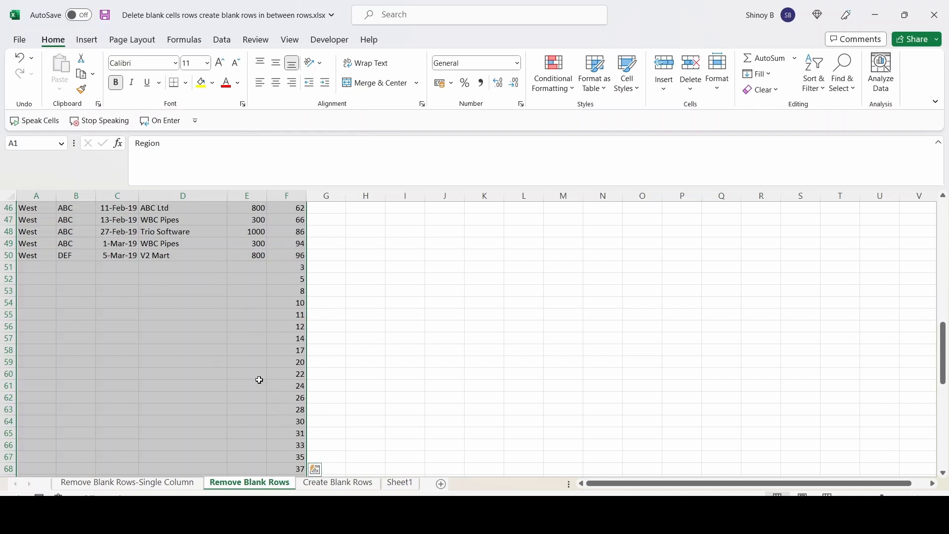
pyautogui.click(327, 276)
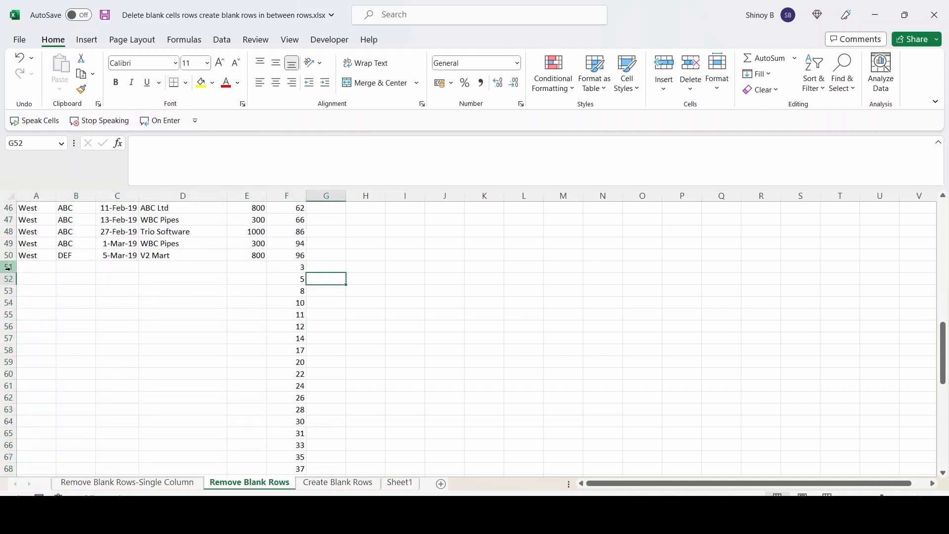
# Step: Delete the serial numbers beside the blank rows in F51:F97
pyautogui.click(280, 267)
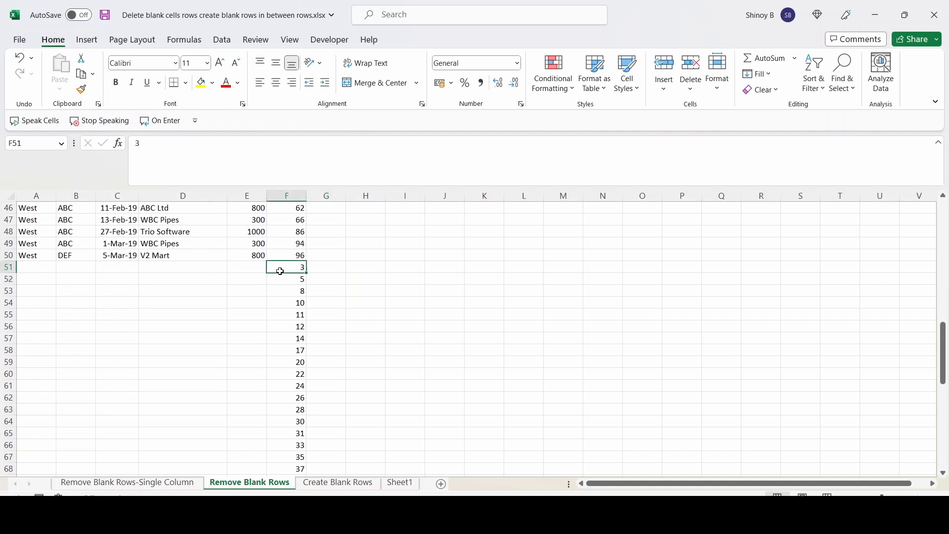
pyautogui.moveTo(280, 271); pyautogui.dragTo(289, 431)
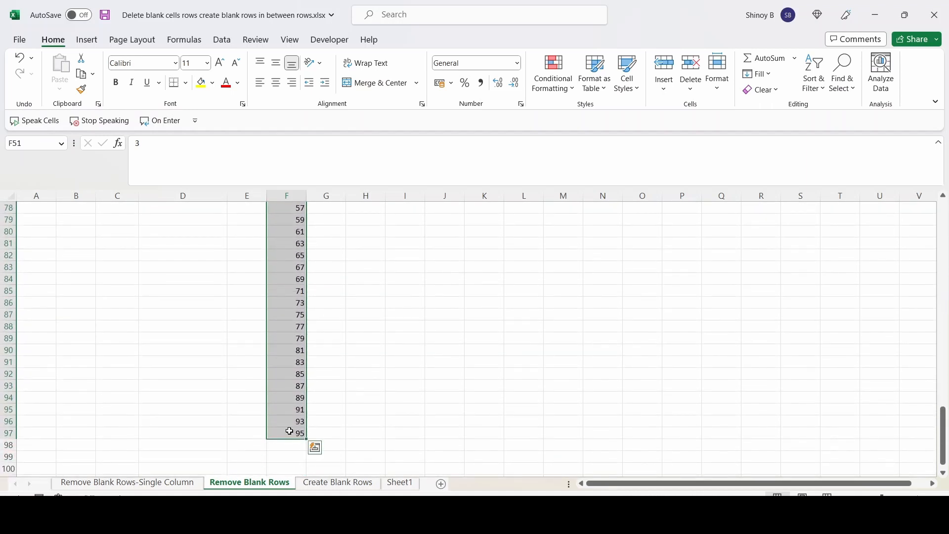
pyautogui.press('Delete')
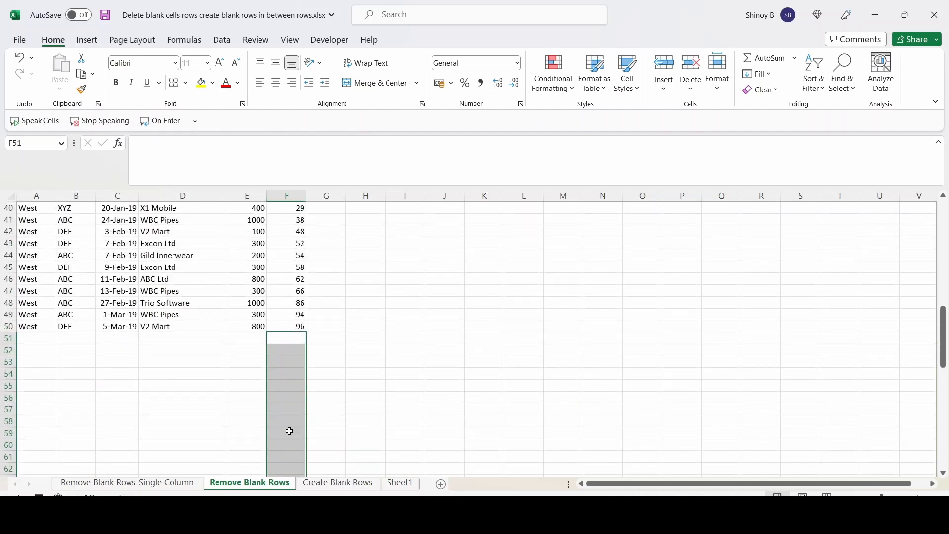
pyautogui.click(180, 387)
# Step: Apply a custom sort to A1:F50 by Sl No on cell values, from smallest to largest
pyautogui.scroll(6, 153, 359)
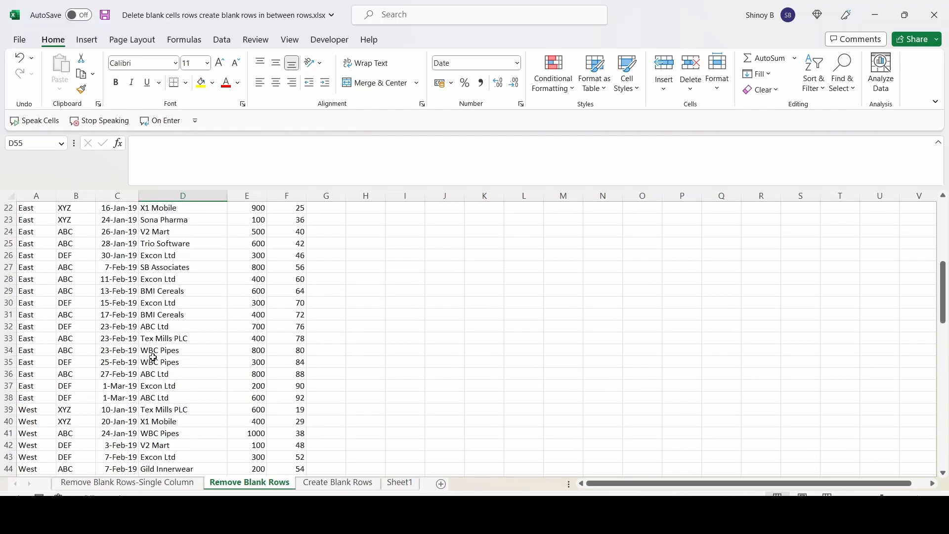
pyautogui.scroll(7, 153, 357)
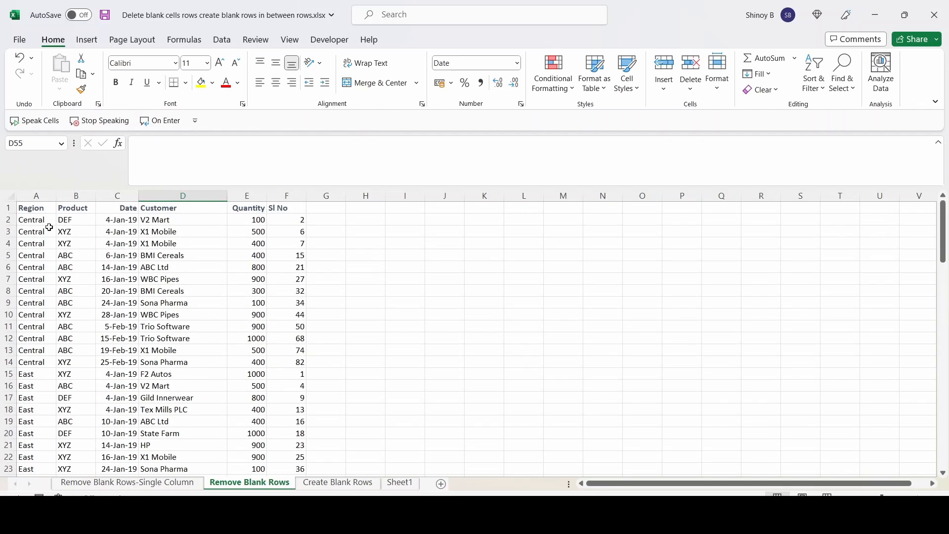
pyautogui.moveTo(26, 206); pyautogui.dragTo(282, 446)
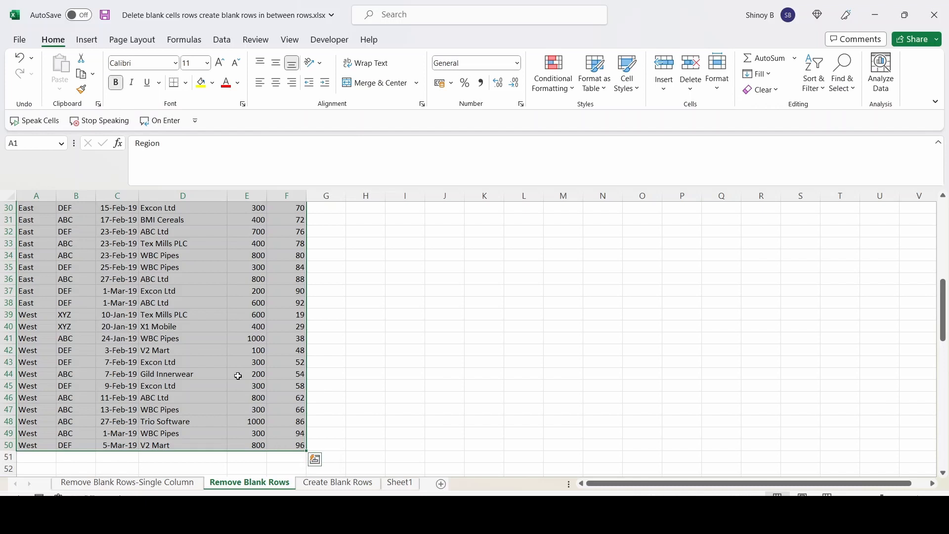
pyautogui.rightClick(188, 269)
pyautogui.moveTo(266, 365)
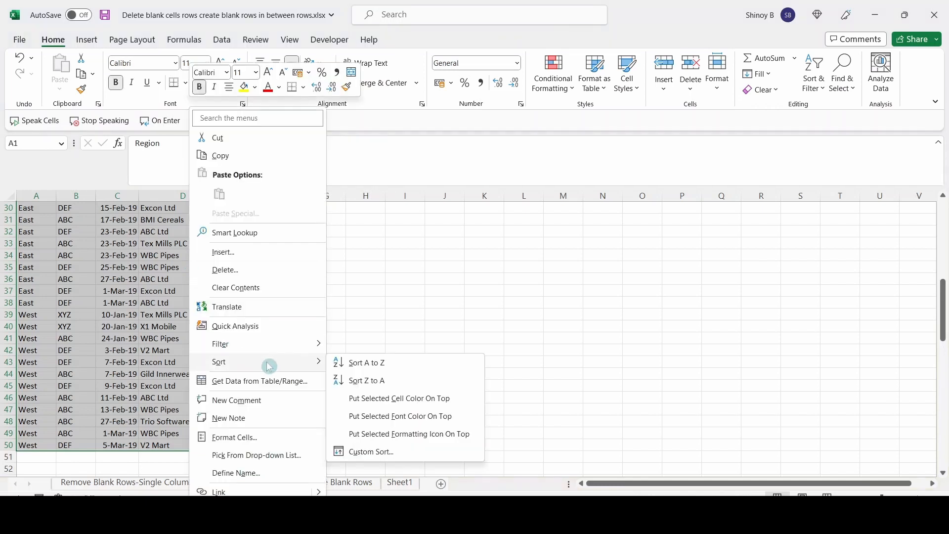
pyautogui.click(383, 453)
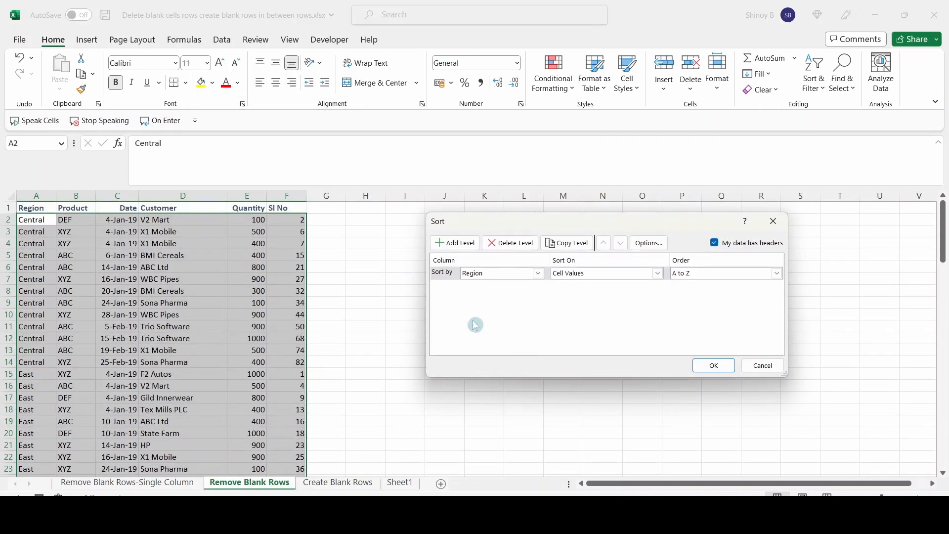
pyautogui.click(538, 273)
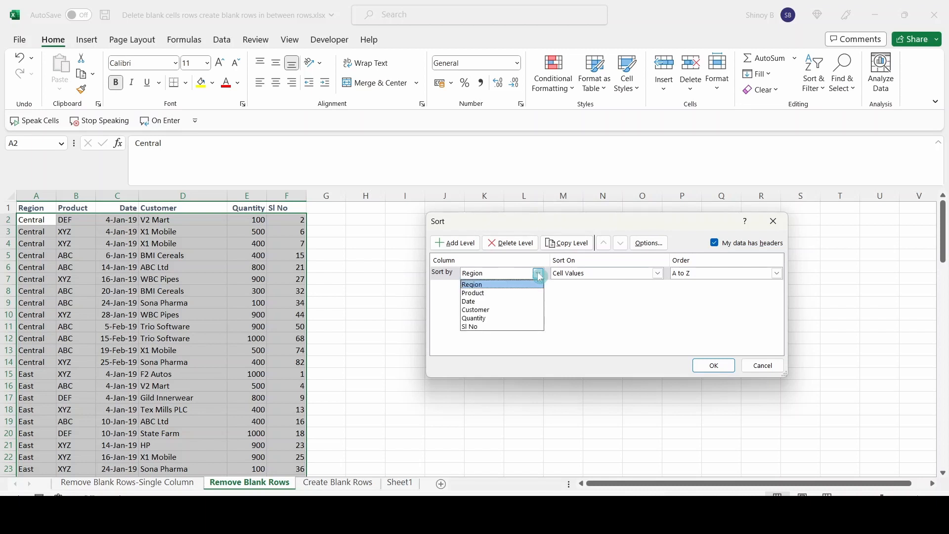
pyautogui.click(485, 328)
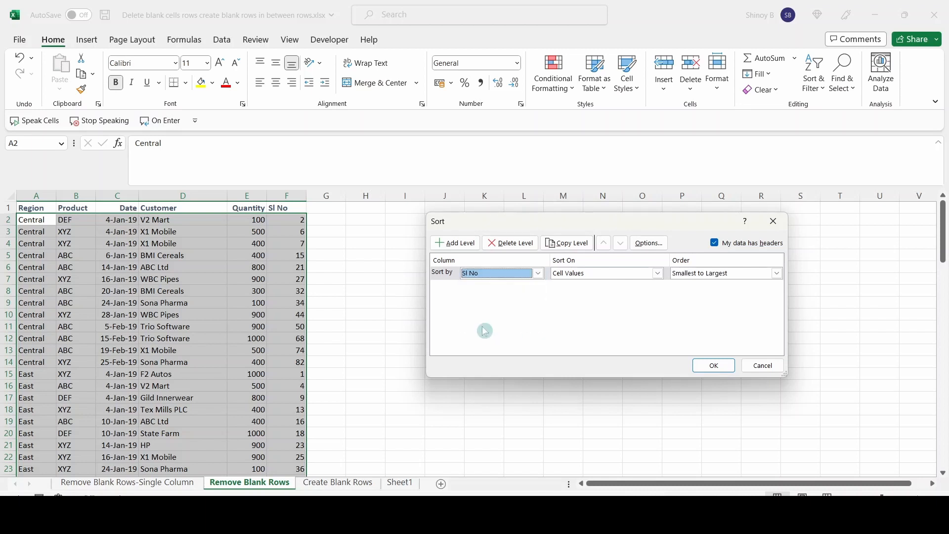
pyautogui.click(724, 370)
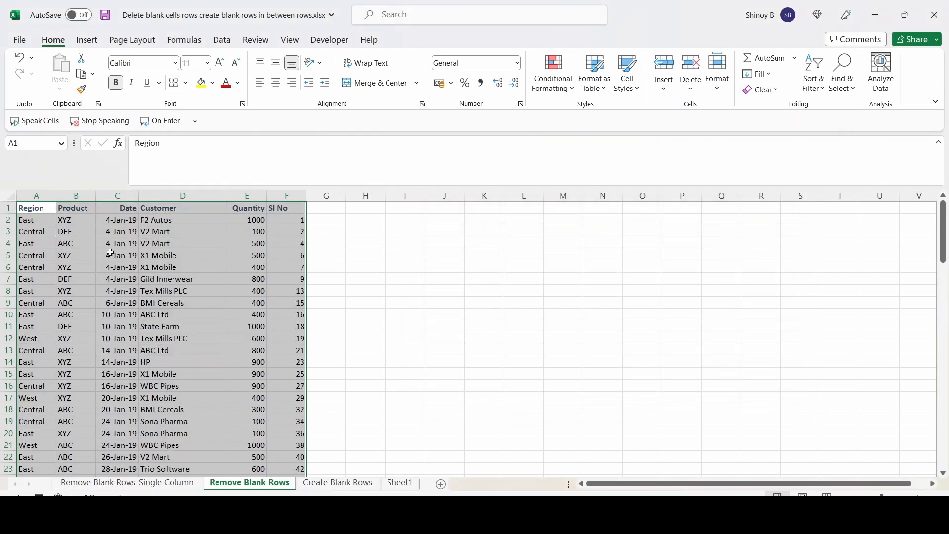
# Step: Delete the entire Sl No helper column F
pyautogui.click(293, 221)
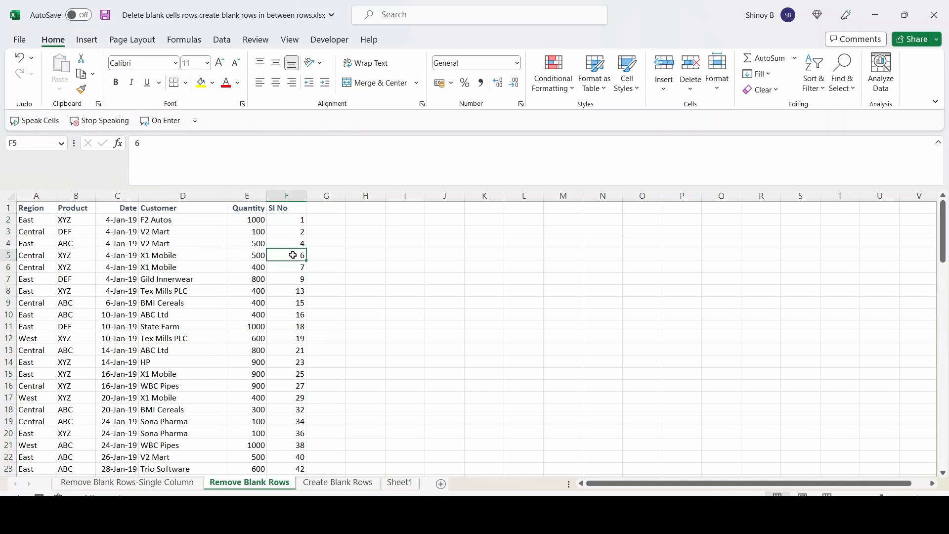
pyautogui.click(293, 256)
pyautogui.click(291, 194)
pyautogui.rightClick(291, 195)
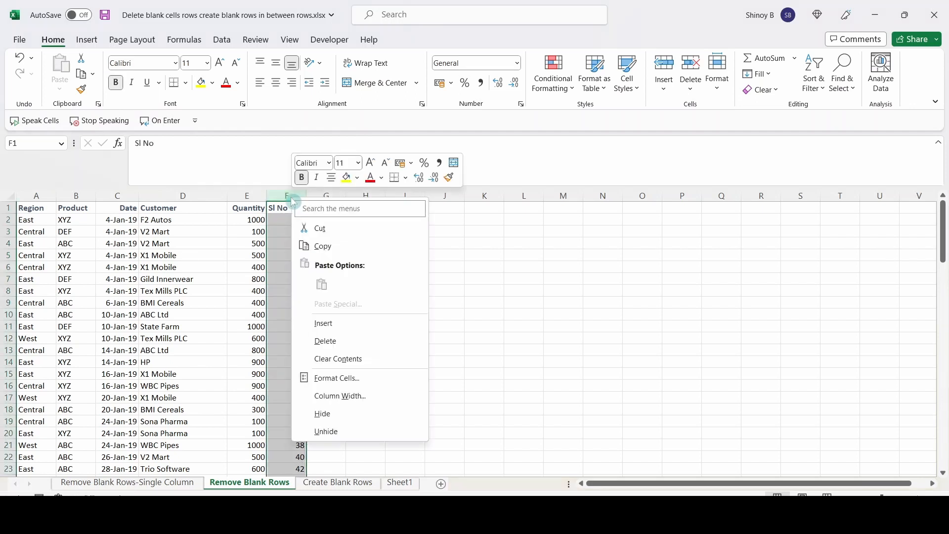
pyautogui.click(328, 344)
pyautogui.click(213, 328)
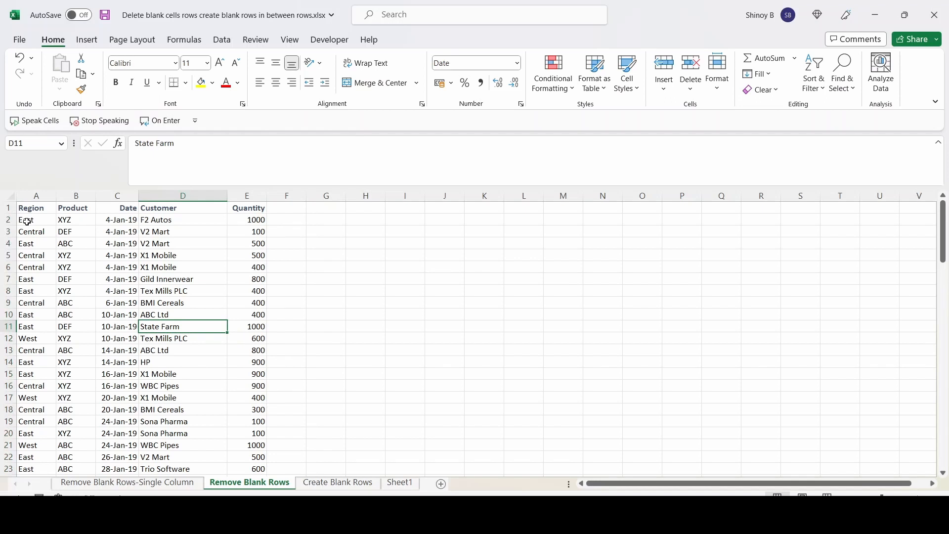
# Step: Examine the cleaned table down to its last record for remaining blank rows
pyautogui.scroll(-8, 29, 222)
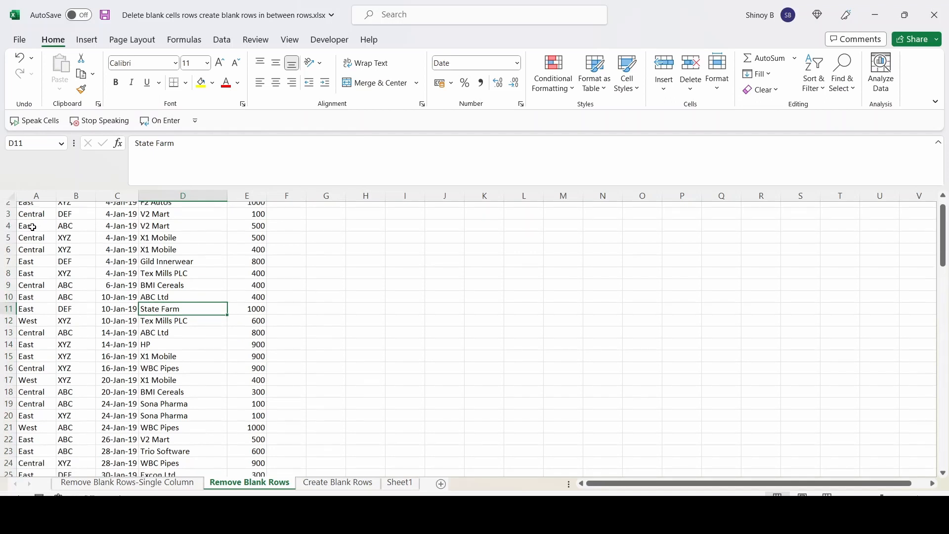
pyautogui.scroll(-4, 55, 292)
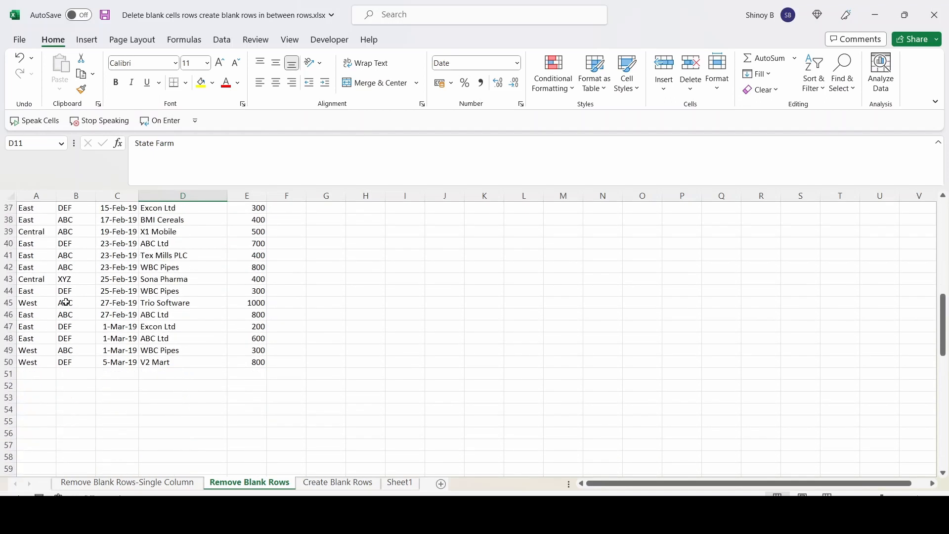
pyautogui.scroll(12, 51, 355)
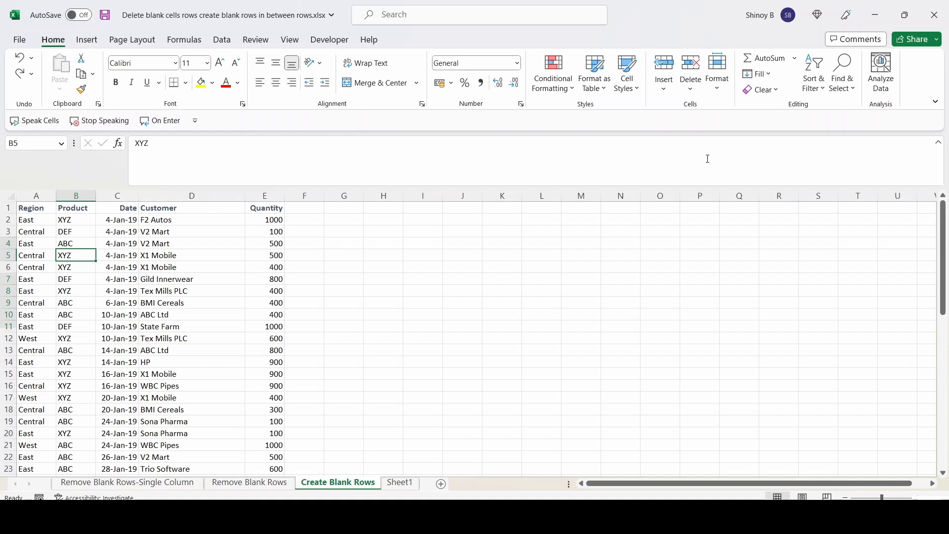
# Step: Add a helper column header "Sl No." in cell F1 beside Quantity on the Create Blank Rows sheet
pyautogui.click(716, 91)
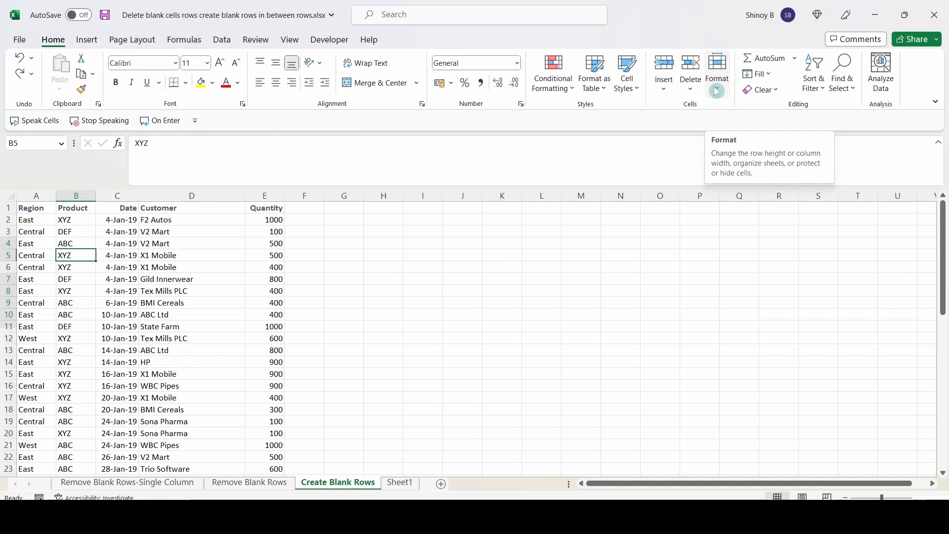
pyautogui.click(312, 209)
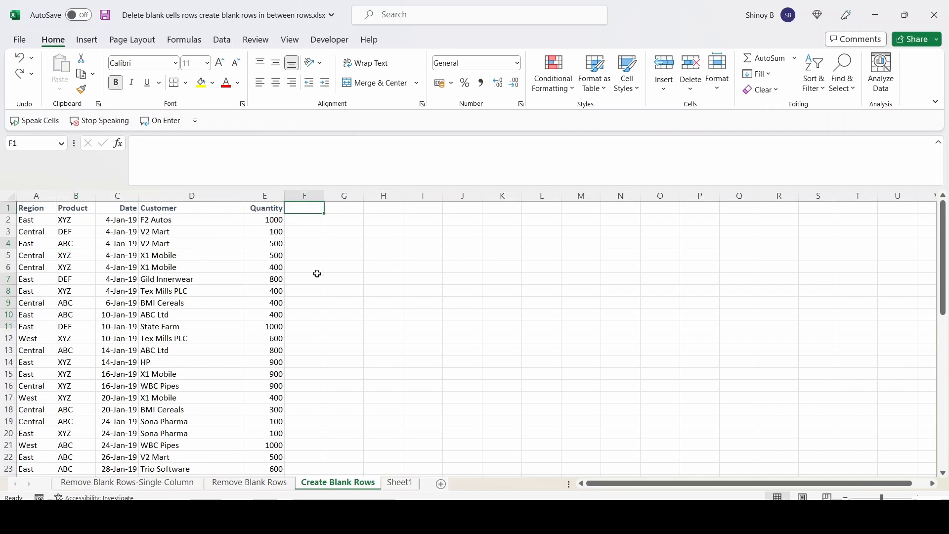
pyautogui.write('Sl No.')
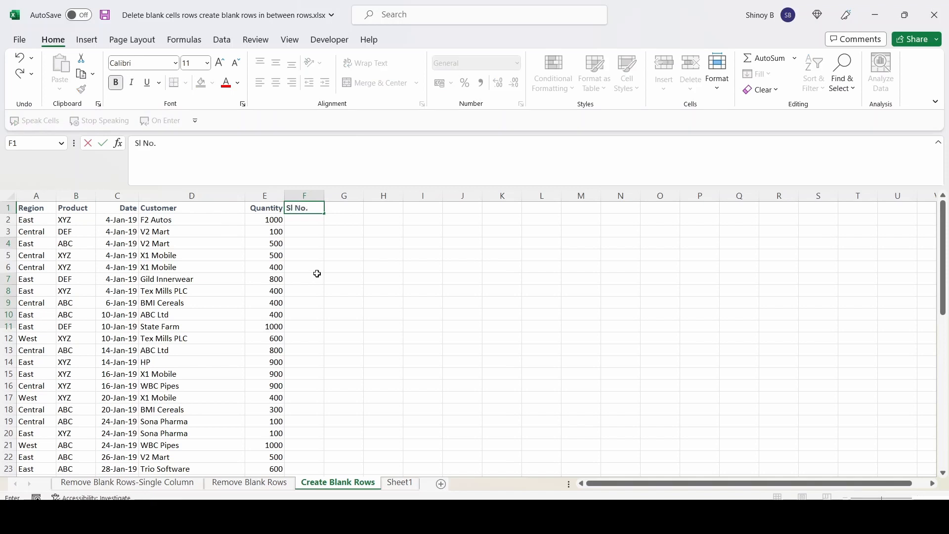
pyautogui.press('Return')
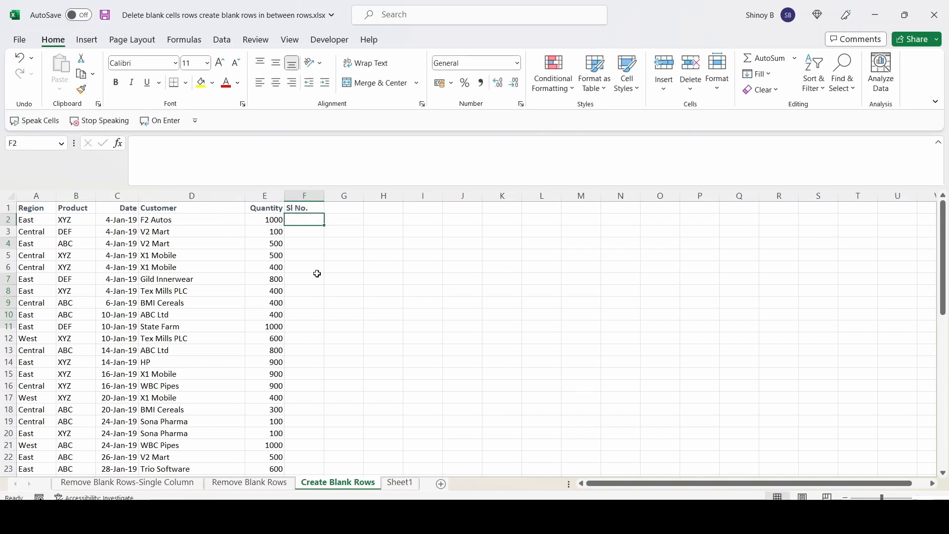
# Step: Fill the Sl No. column with consecutive serial numbers from 1 in F2 to 52 in F53
pyautogui.write('1')
pyautogui.click(353, 267)
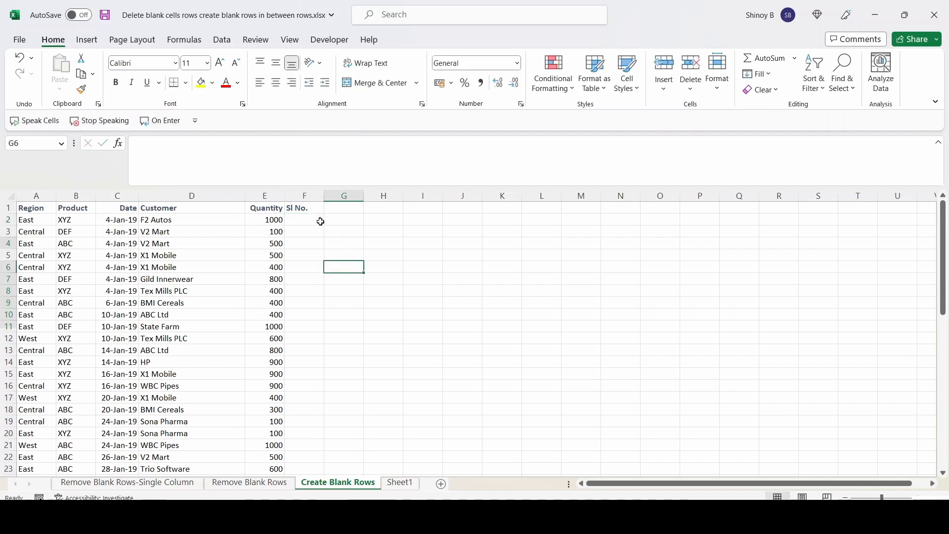
pyautogui.click(320, 222)
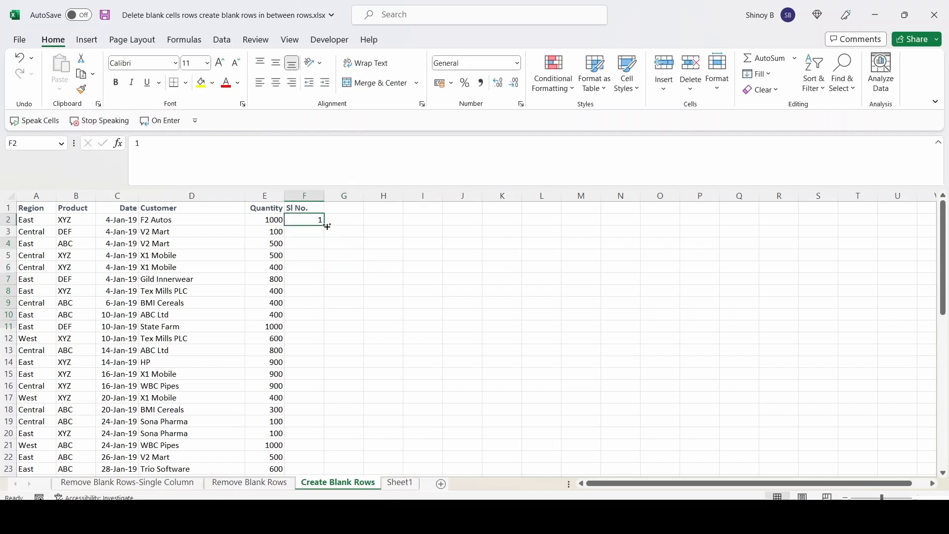
pyautogui.moveTo(324, 226); pyautogui.dragTo(325, 450)
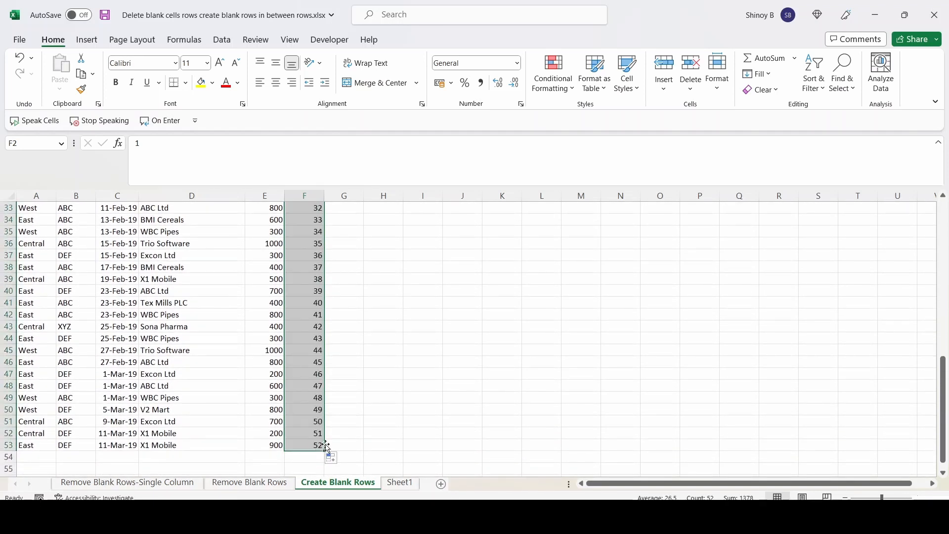
# Step: Copy the serial numbers in F2:F53 and paste them directly below the series, starting at F54
pyautogui.scroll(11, 466, 336)
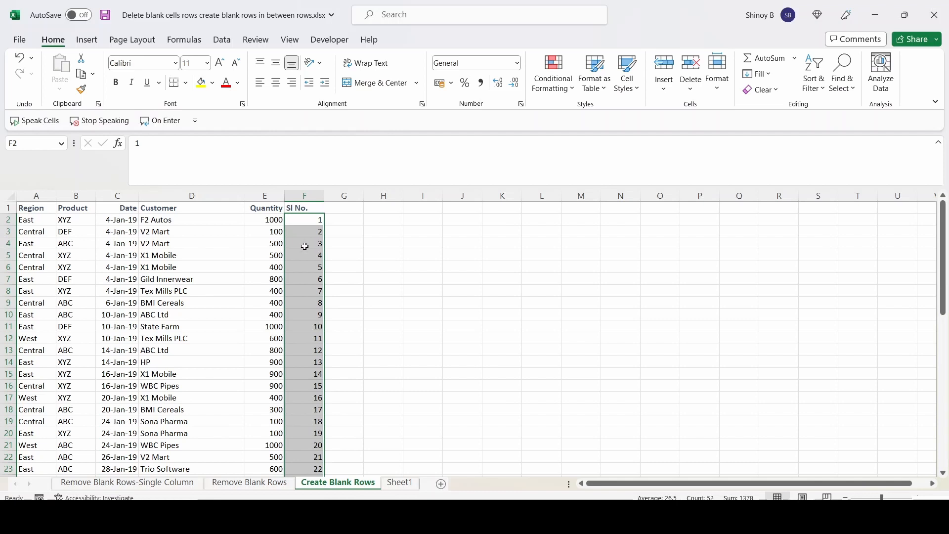
pyautogui.rightClick(306, 249)
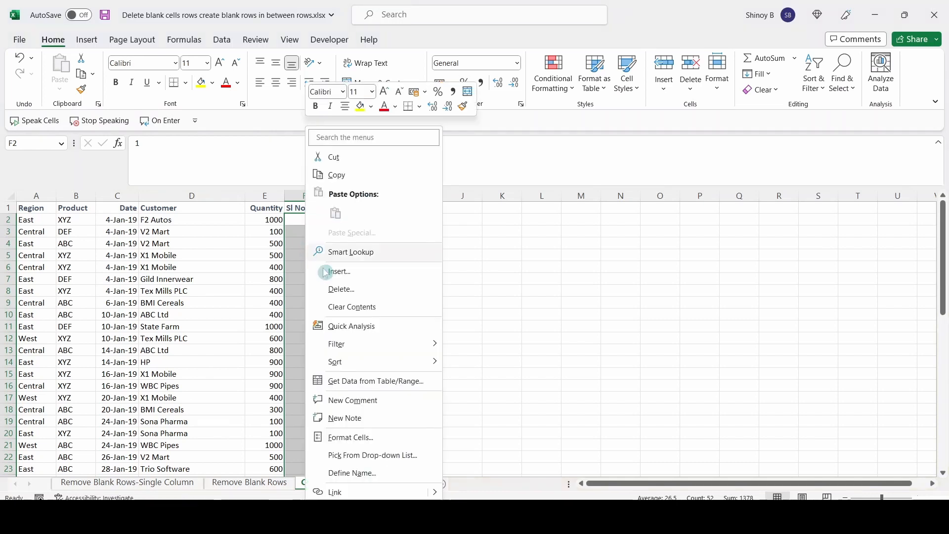
pyautogui.moveTo(425, 365)
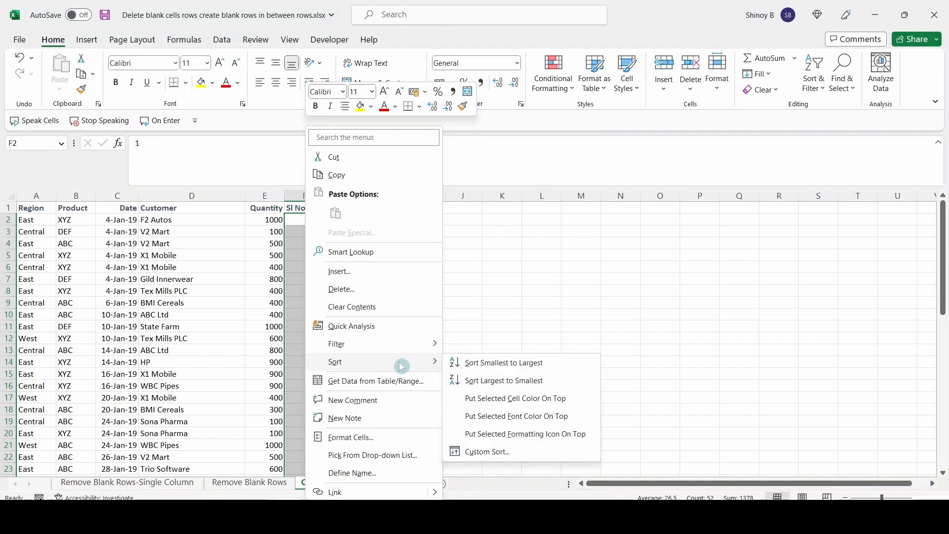
pyautogui.click(352, 177)
pyautogui.scroll(-3, 305, 345)
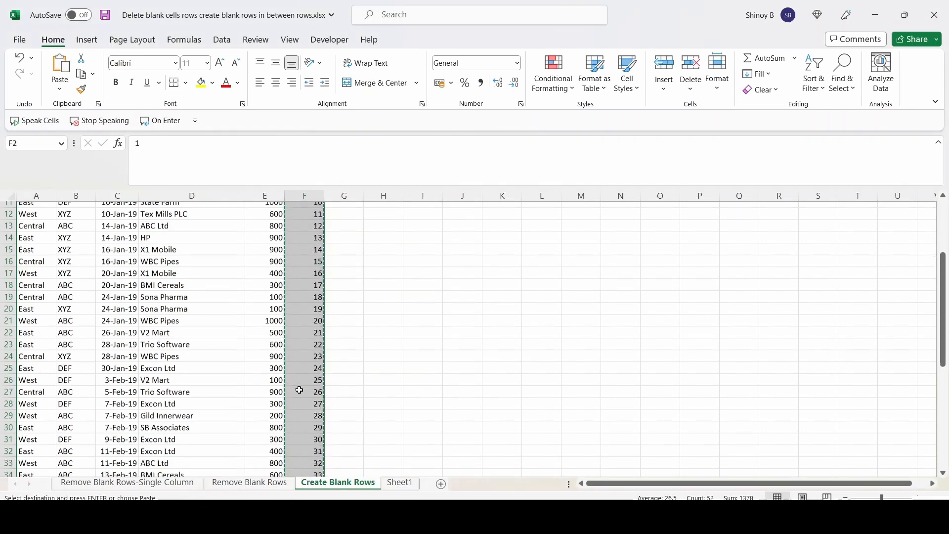
pyautogui.scroll(-9, 300, 390)
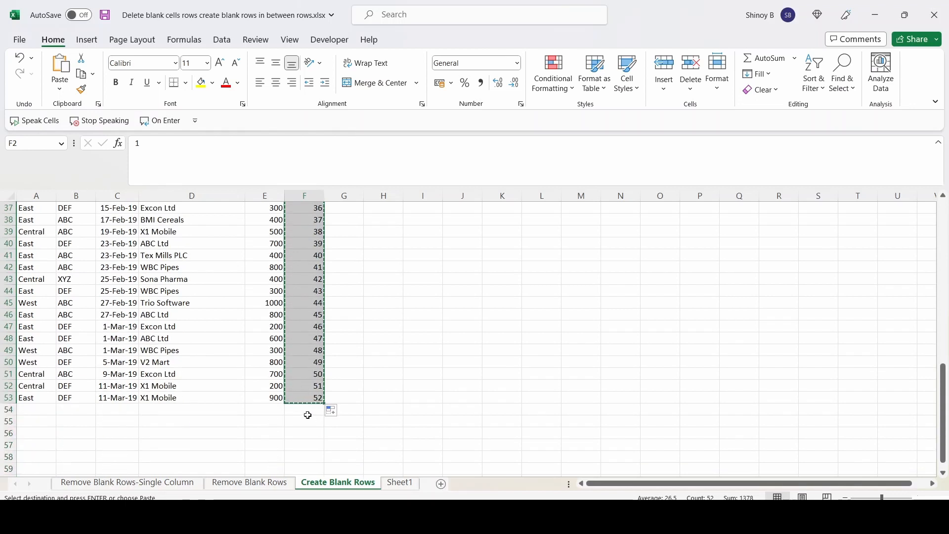
pyautogui.click(304, 411)
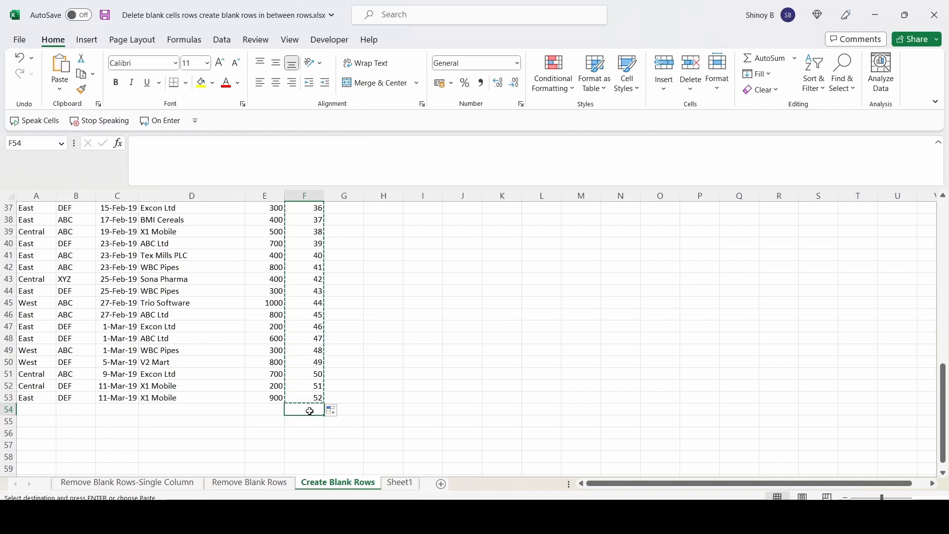
pyautogui.rightClick(309, 411)
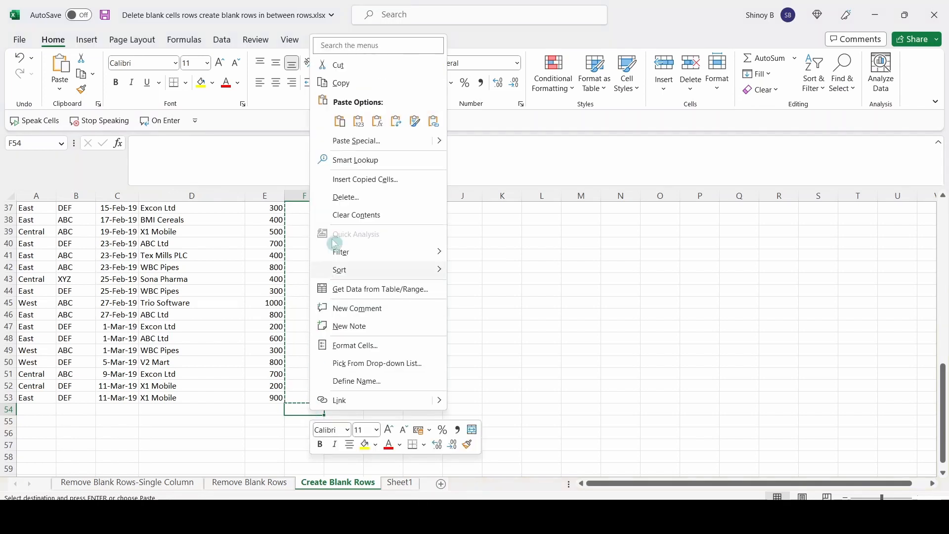
pyautogui.click(342, 124)
pyautogui.click(356, 337)
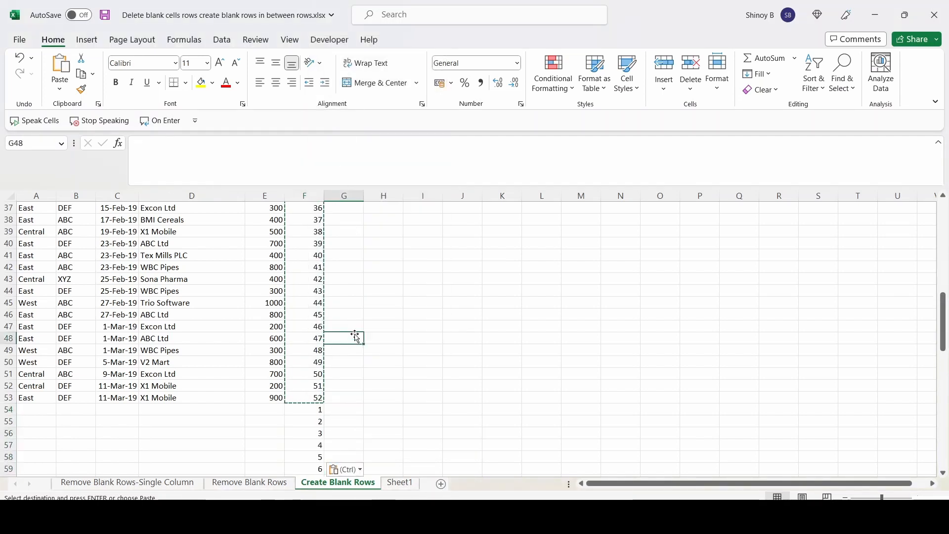
# Step: Examine the original and pasted serial number series in column F, and cancel the active copy selection
pyautogui.scroll(12, 282, 310)
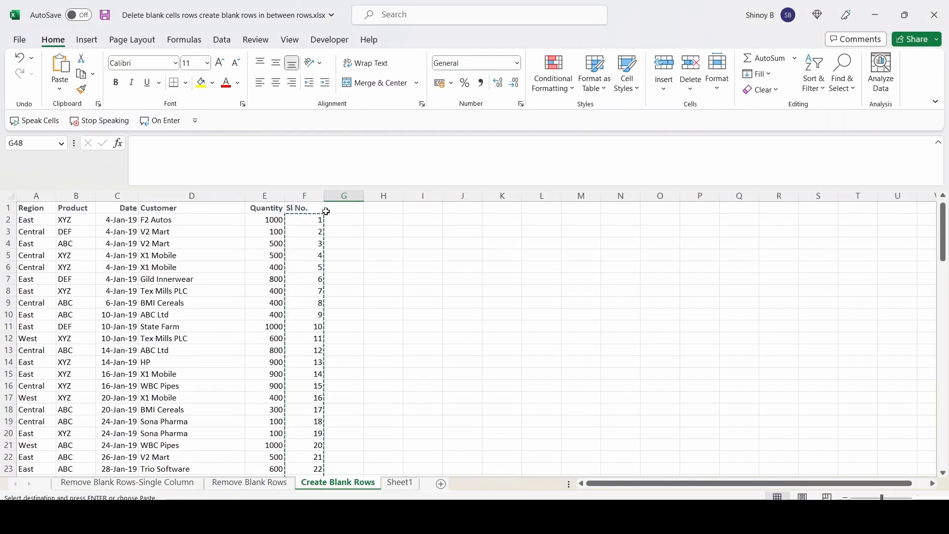
pyautogui.scroll(-13, 314, 316)
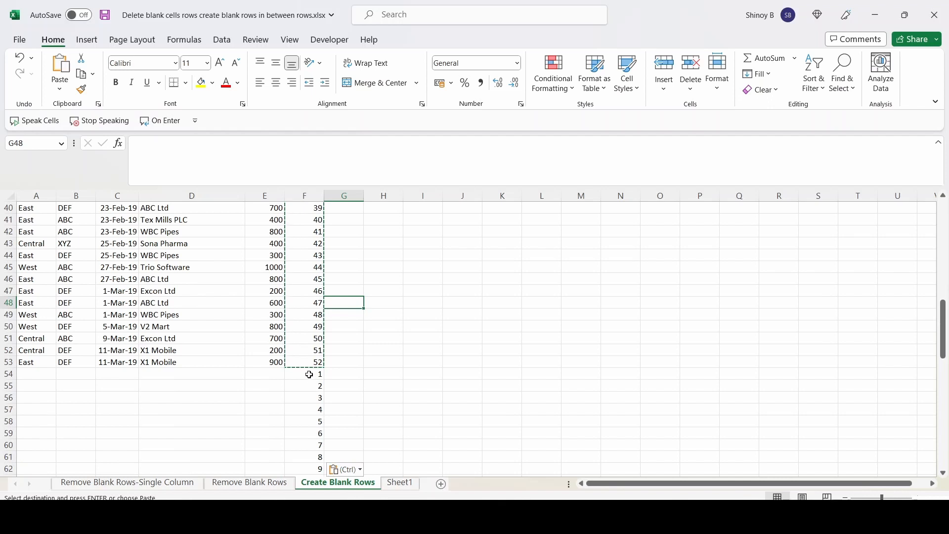
pyautogui.scroll(-2, 309, 375)
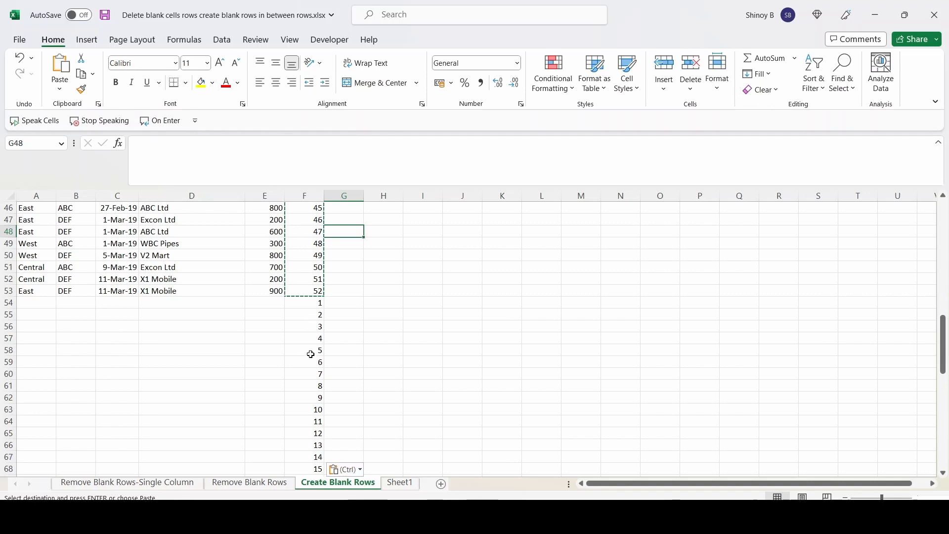
pyautogui.scroll(14, 310, 354)
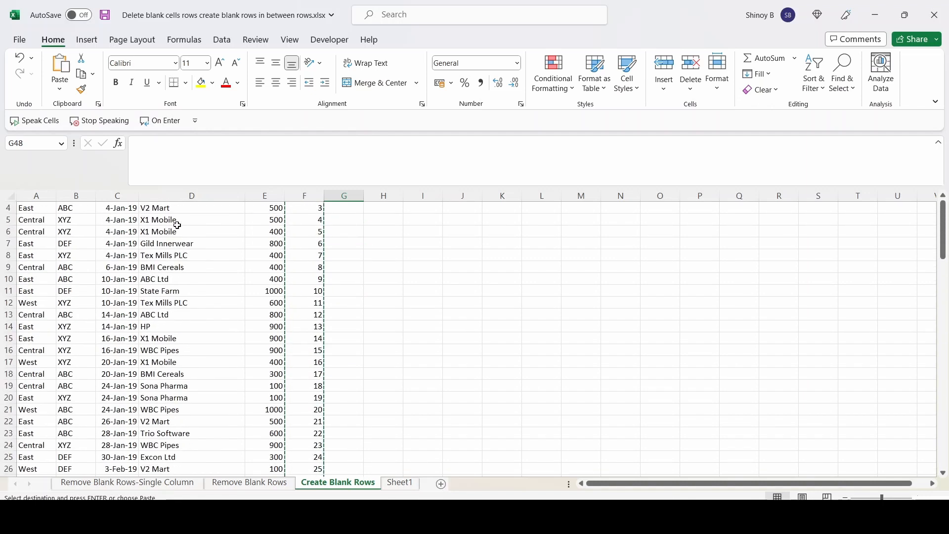
pyautogui.moveTo(946, 242); pyautogui.dragTo(945, 213)
pyautogui.click(371, 223)
pyautogui.click(231, 239)
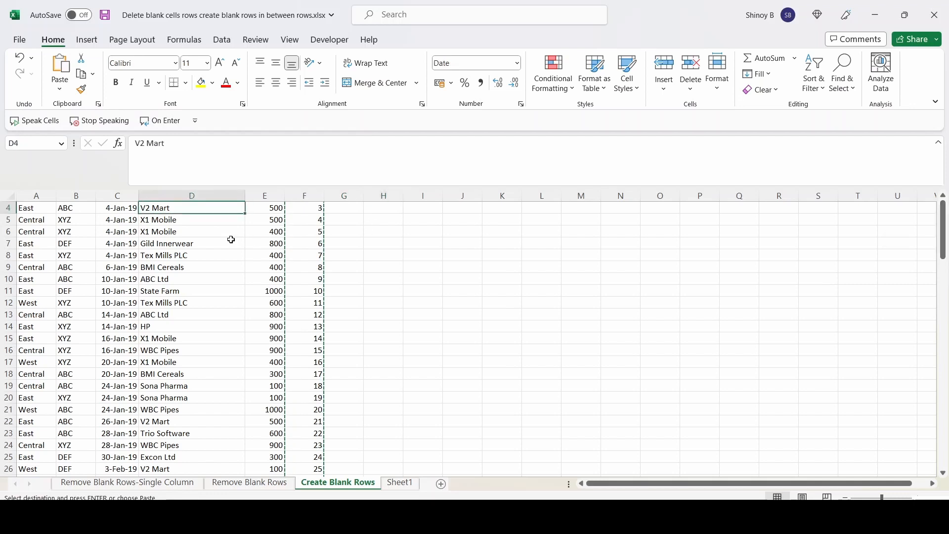
pyautogui.press('Escape')
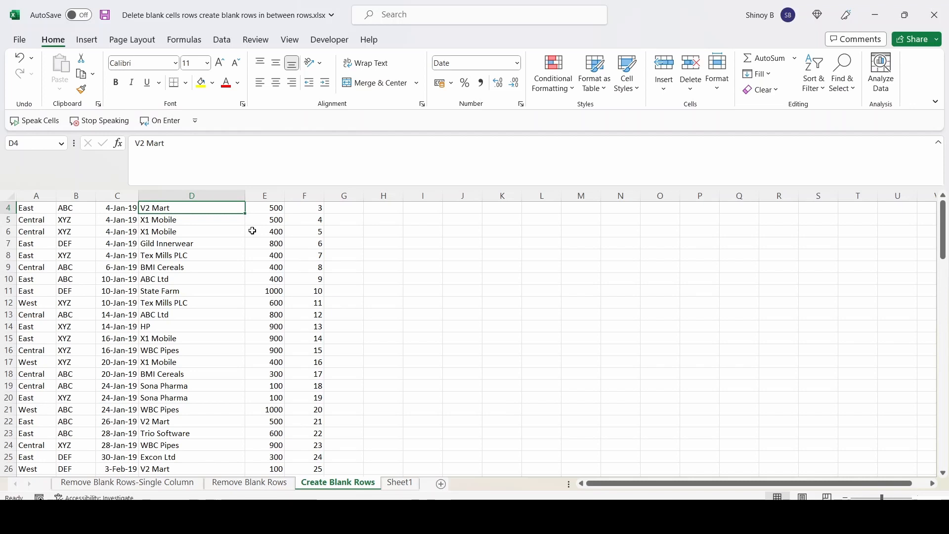
# Step: Apply a custom sort to A1:F105 by Sl No. on cell values, from smallest to largest
pyautogui.scroll(1, 253, 231)
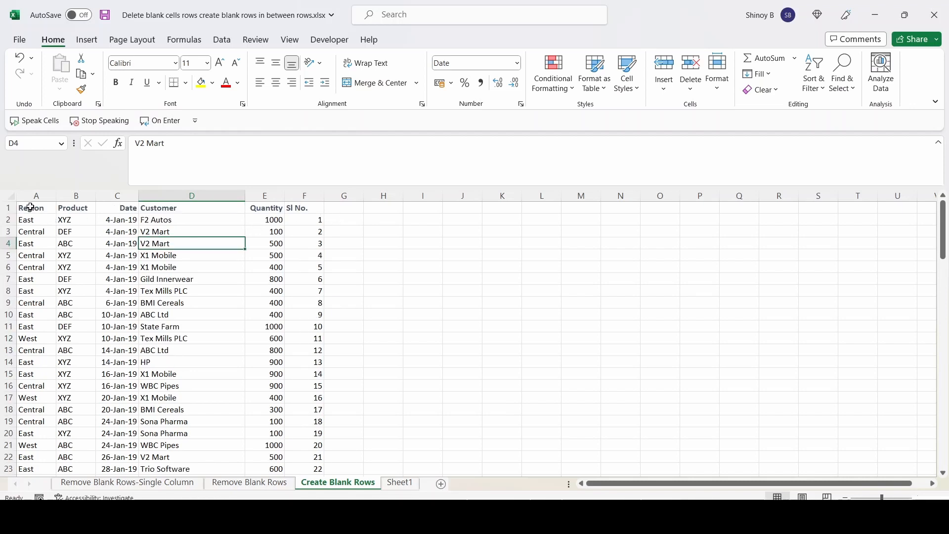
pyautogui.moveTo(31, 207); pyautogui.dragTo(303, 458)
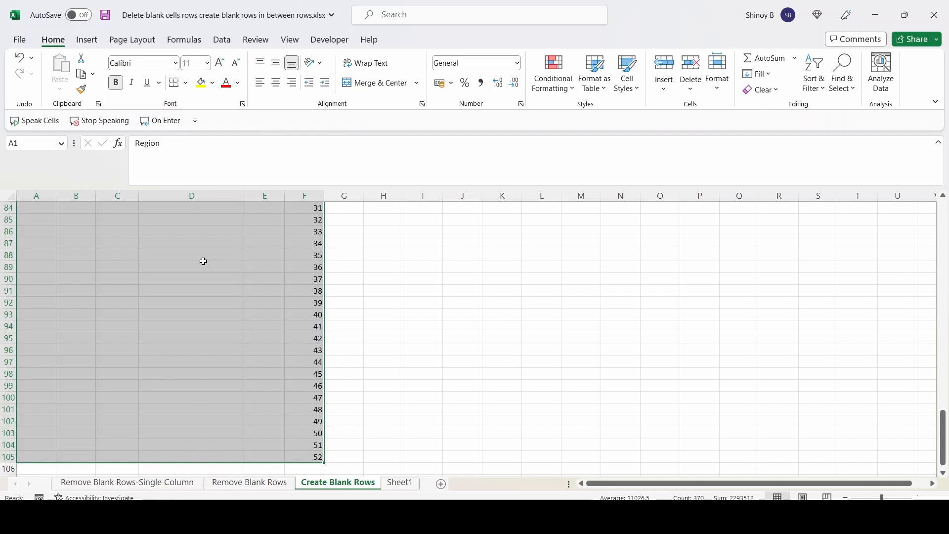
pyautogui.rightClick(203, 261)
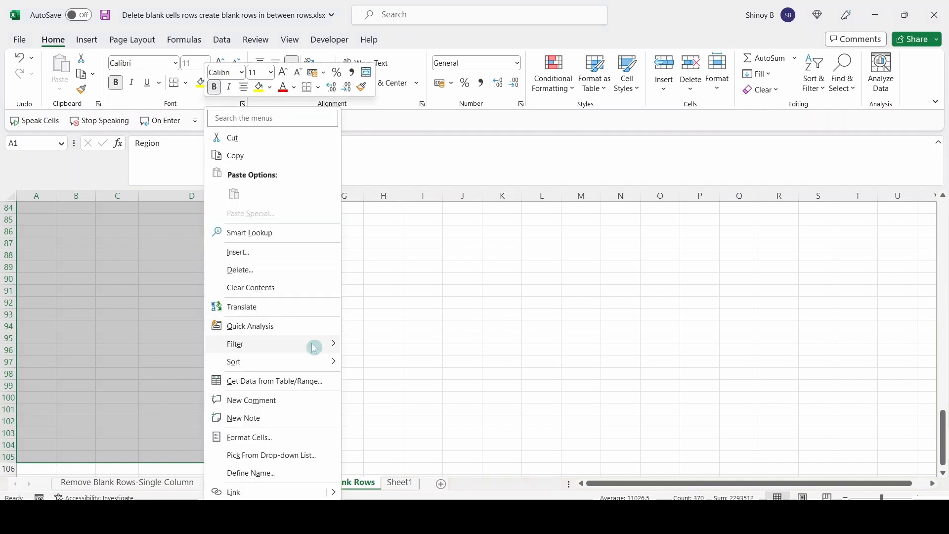
pyautogui.moveTo(320, 365)
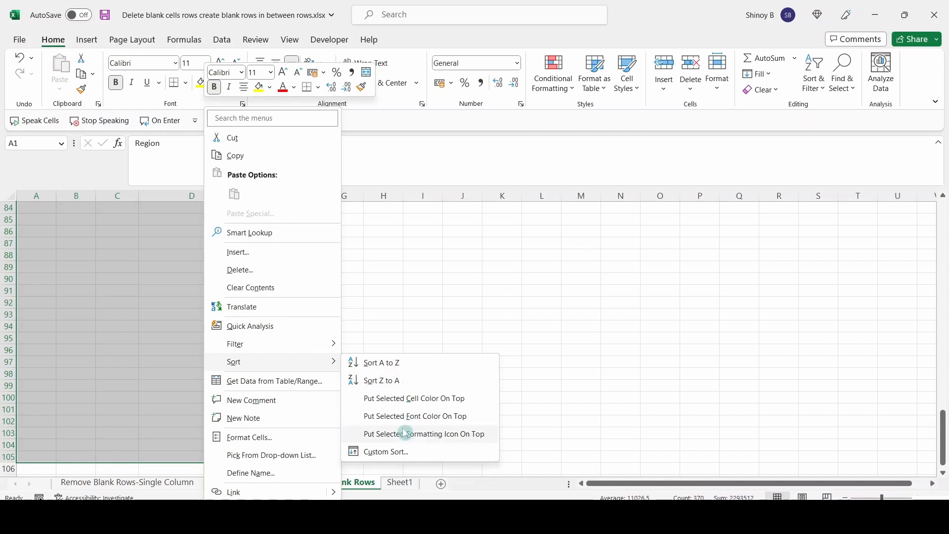
pyautogui.click(423, 455)
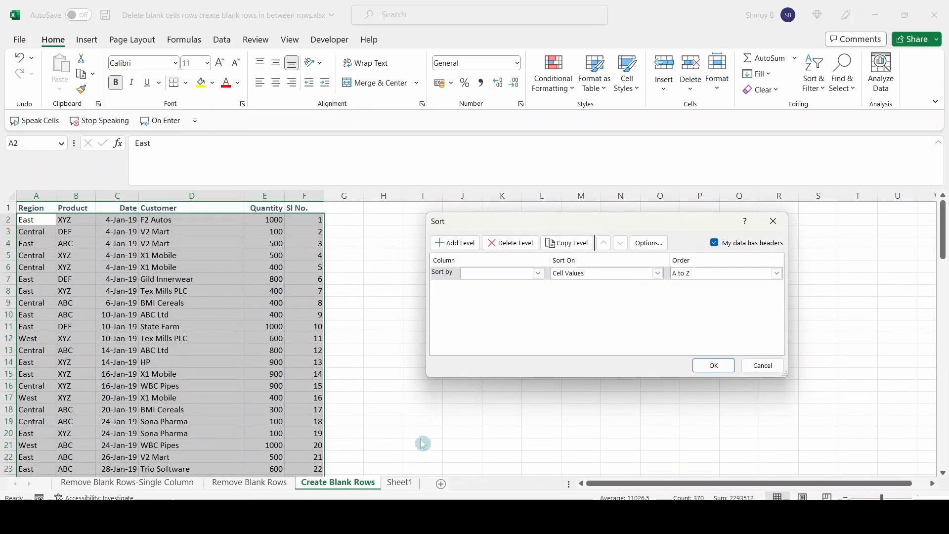
pyautogui.click(538, 273)
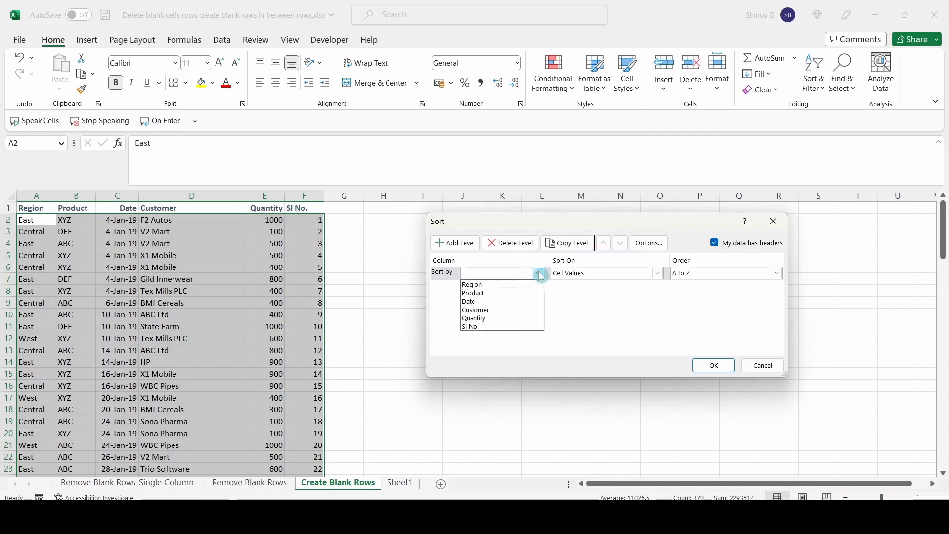
pyautogui.click(490, 327)
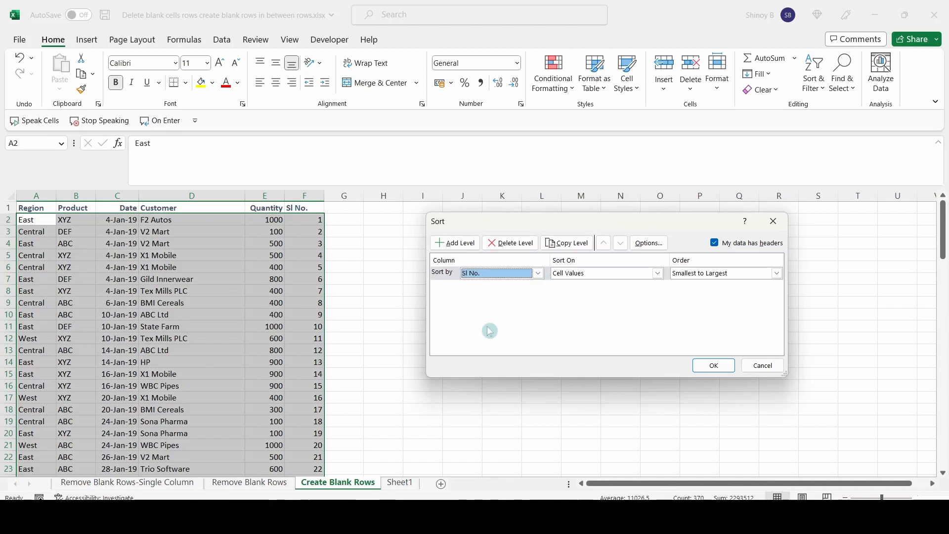
pyautogui.click(714, 367)
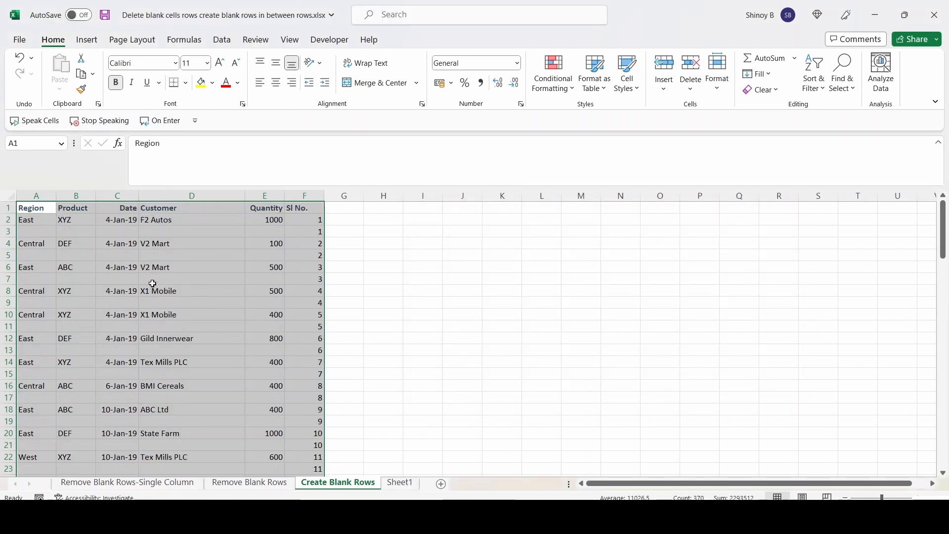
# Step: Examine the sorted table for a blank row between each pair of records
pyautogui.click(368, 259)
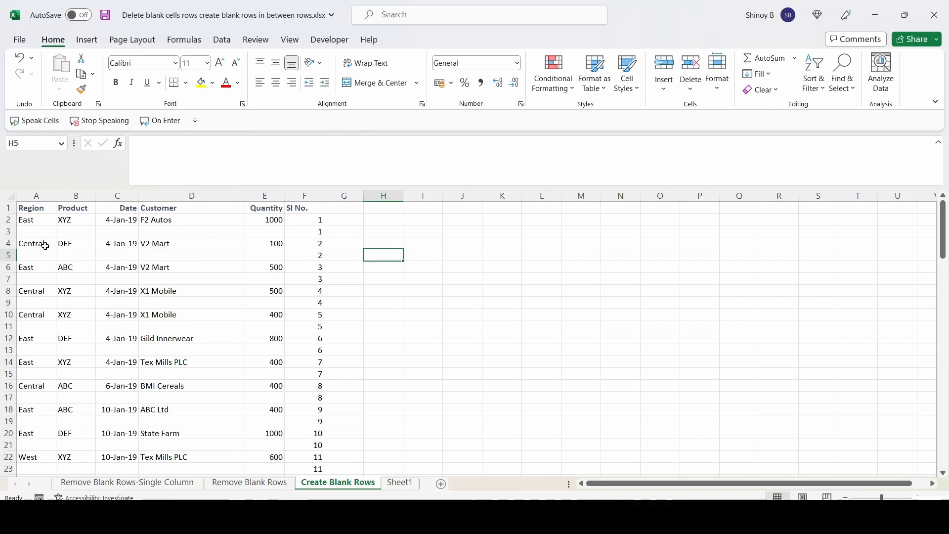
pyautogui.click(28, 233)
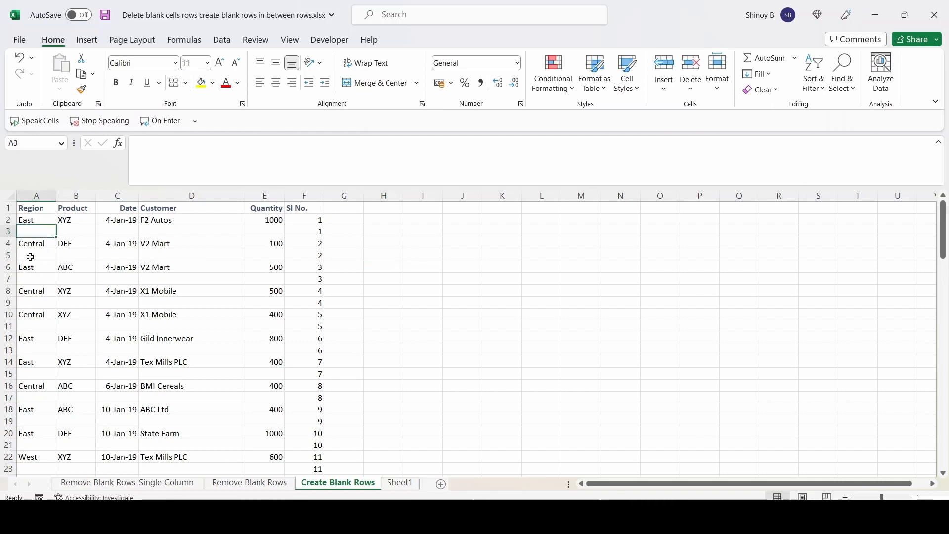
pyautogui.click(27, 255)
pyautogui.scroll(-3, 38, 300)
pyautogui.scroll(-8, 72, 377)
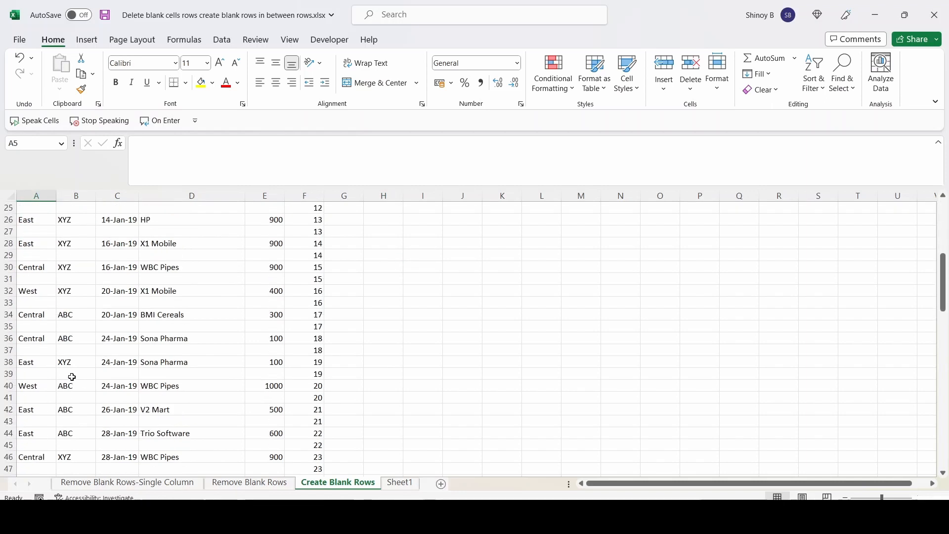
pyautogui.scroll(11, 72, 376)
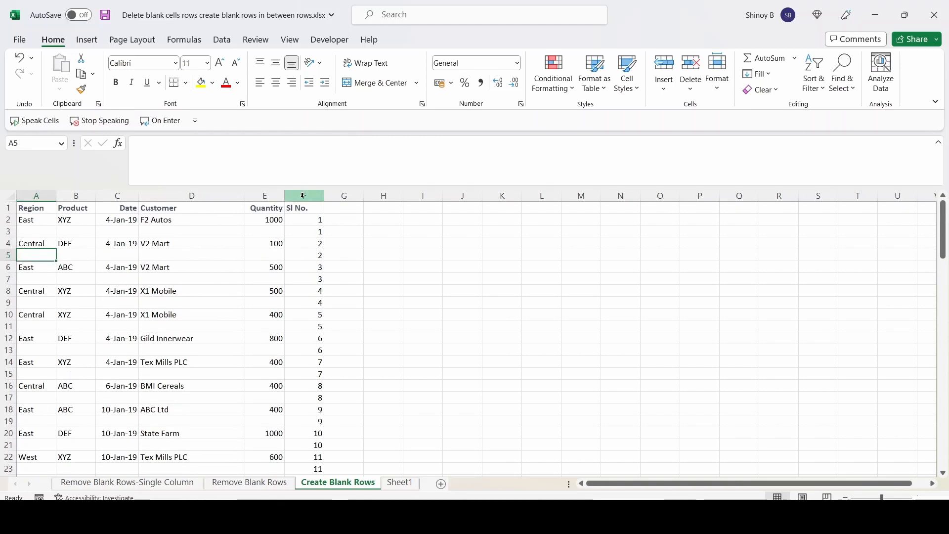
# Step: Delete the entire Sl No. helper column F from the Create Blank Rows sheet
pyautogui.click(303, 196)
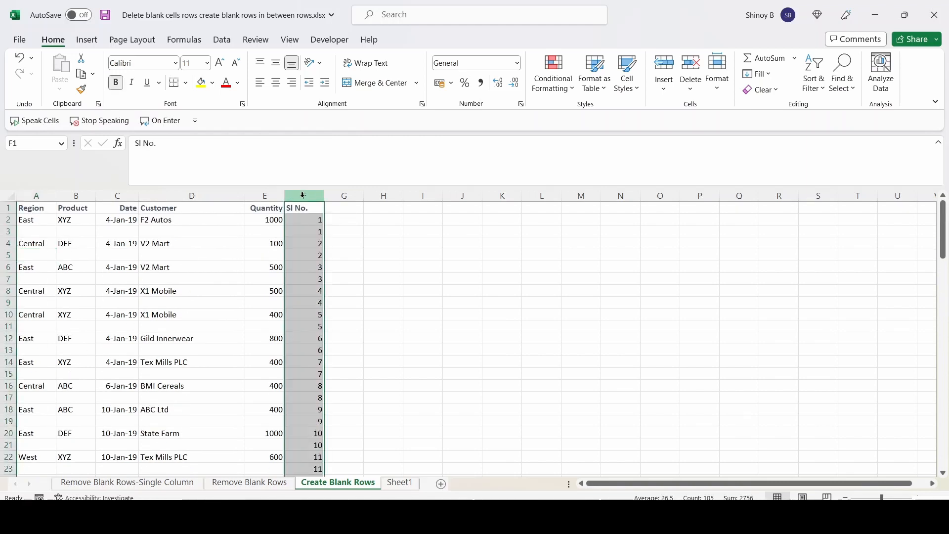
pyautogui.rightClick(303, 196)
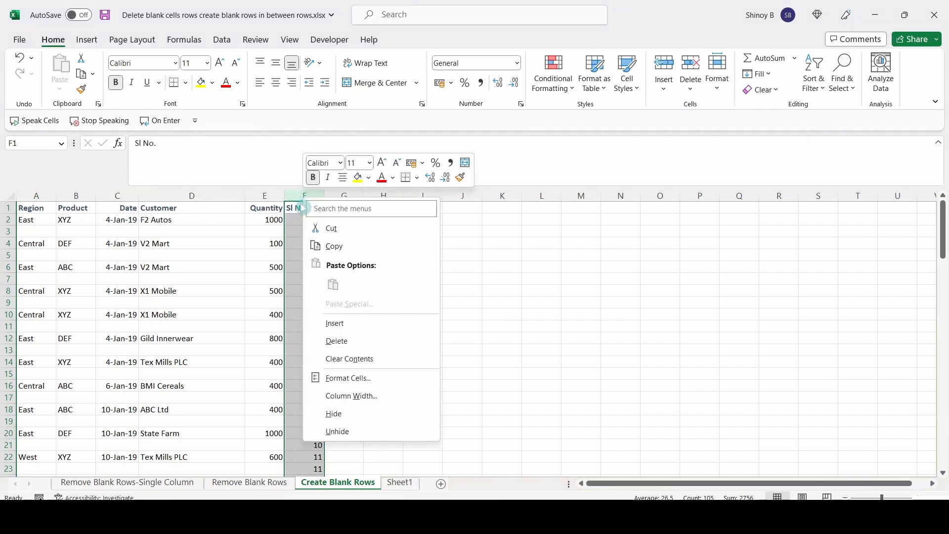
pyautogui.click(349, 341)
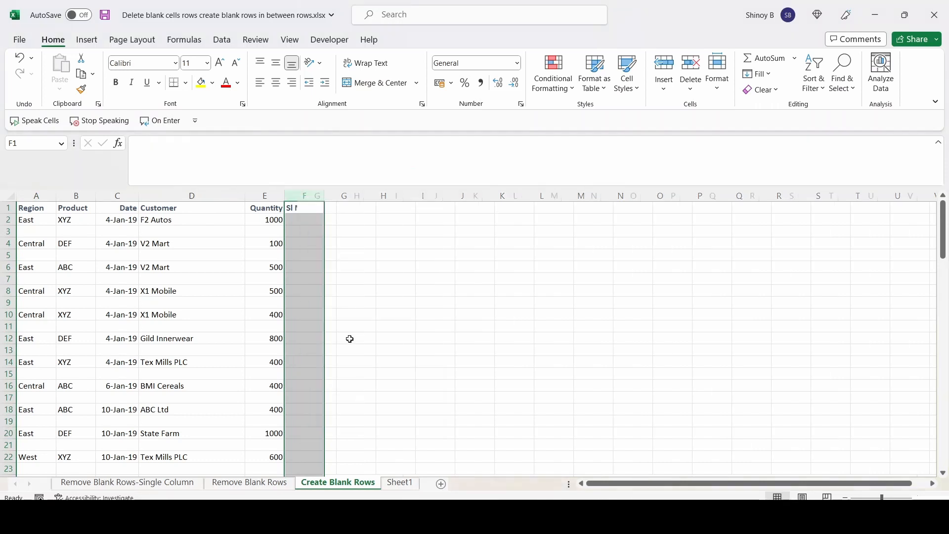
# Step: Undo the changes back to the unsorted table with only the Sl No. header in the helper column
pyautogui.click(330, 341)
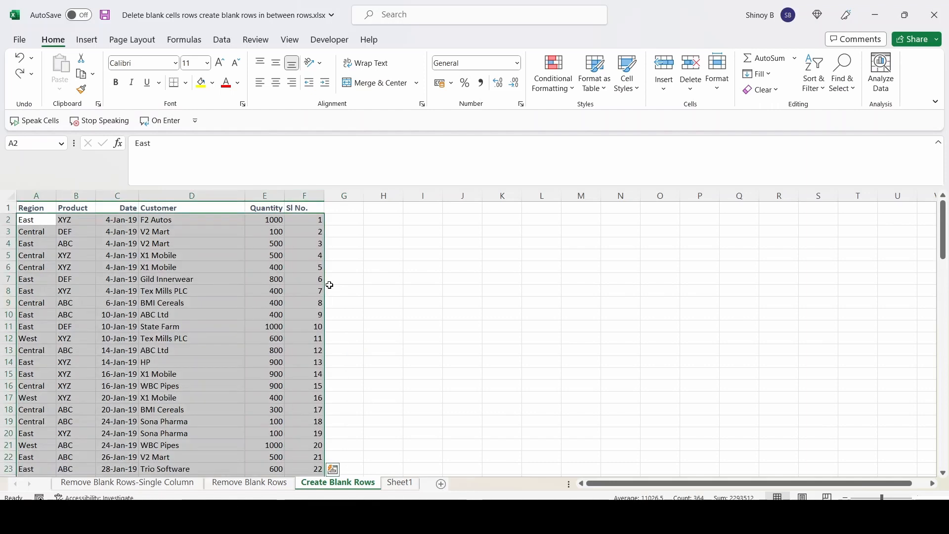
pyautogui.hotkey('ctrl', 'shift', 'Up')
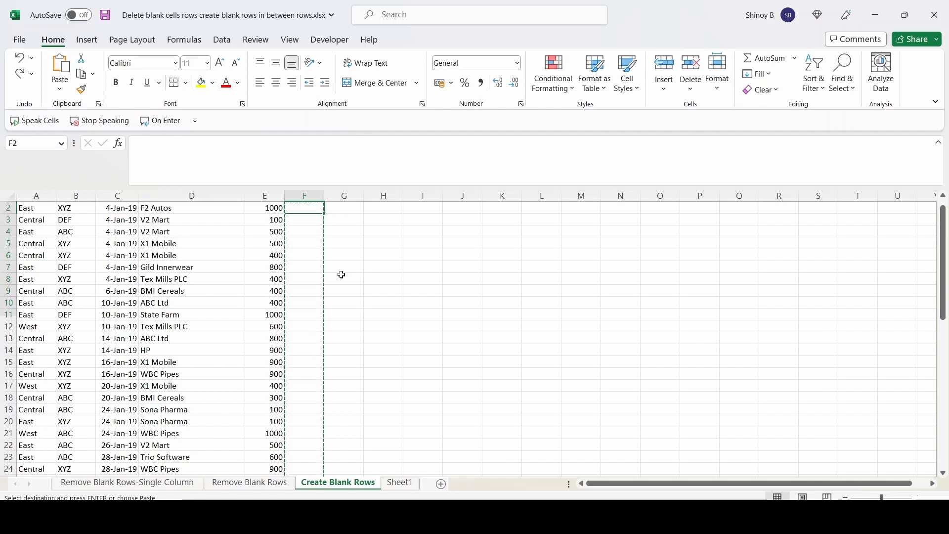
pyautogui.scroll(1, 347, 268)
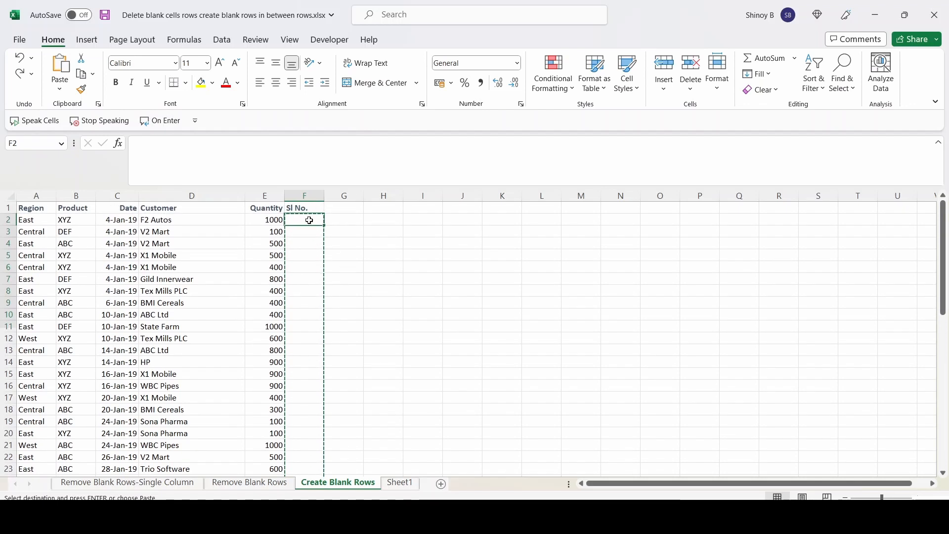
# Step: Redo the Sl No. entries 1 to 52 in F2:F53 and their duplicate set in F54:F105
pyautogui.click(20, 75)
pyautogui.click(19, 75)
pyautogui.scroll(-3, 372, 335)
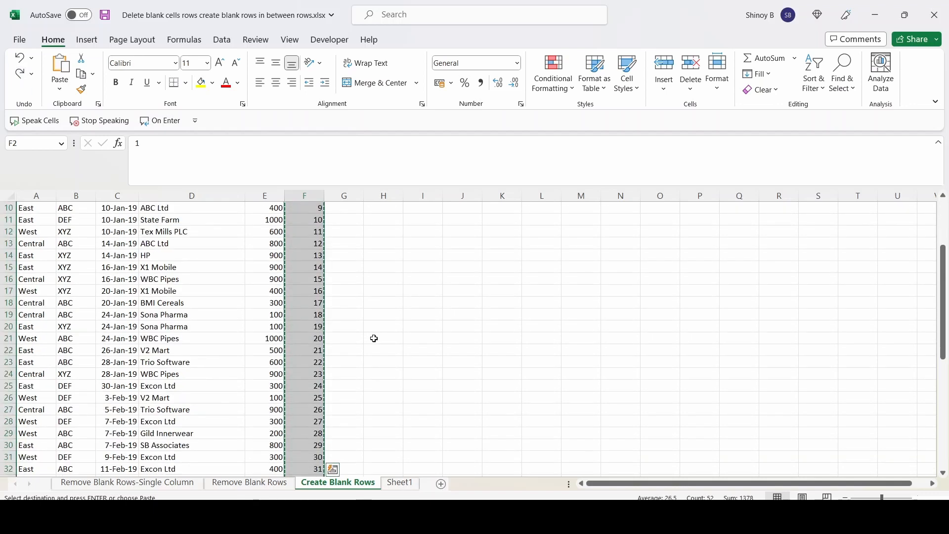
pyautogui.scroll(-8, 374, 338)
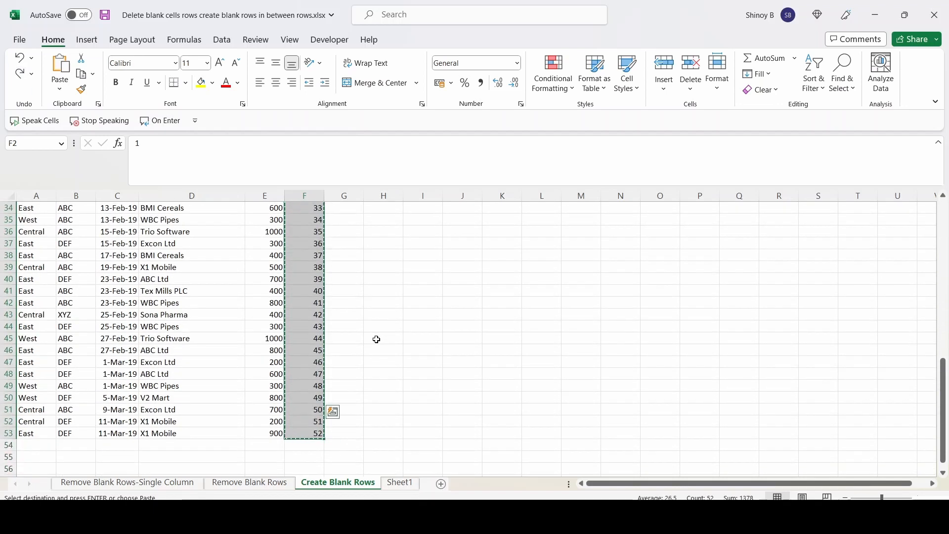
pyautogui.scroll(-1, 376, 340)
pyautogui.scroll(12, 379, 339)
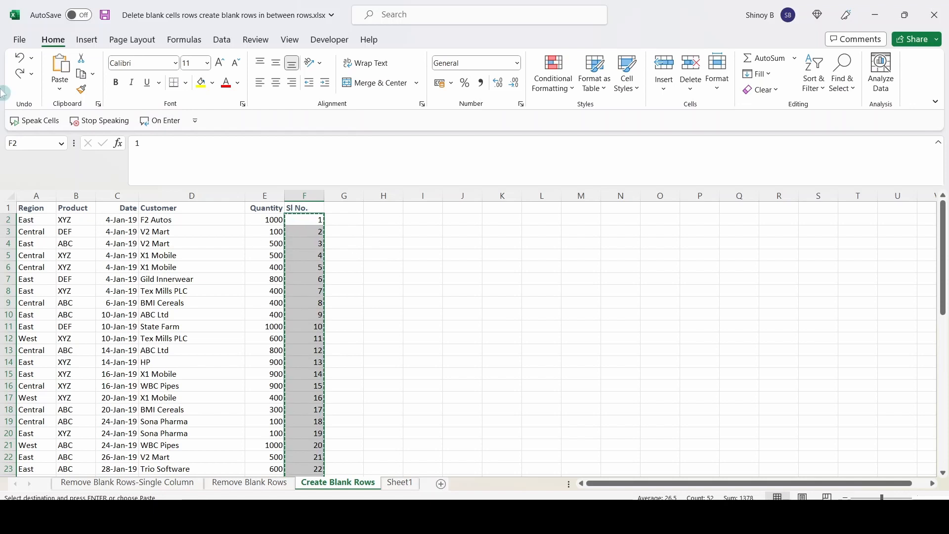
pyautogui.click(20, 75)
pyautogui.scroll(-3, 370, 296)
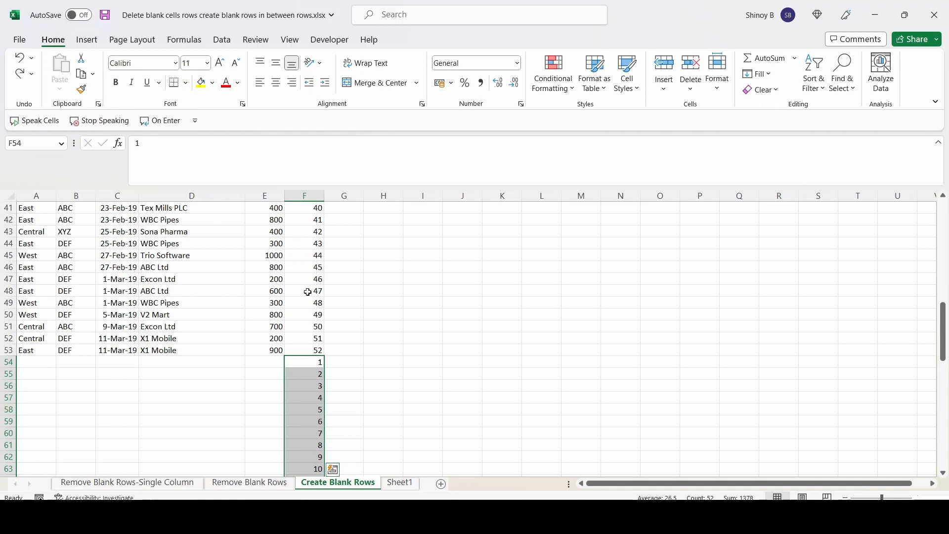
pyautogui.scroll(-3, 351, 386)
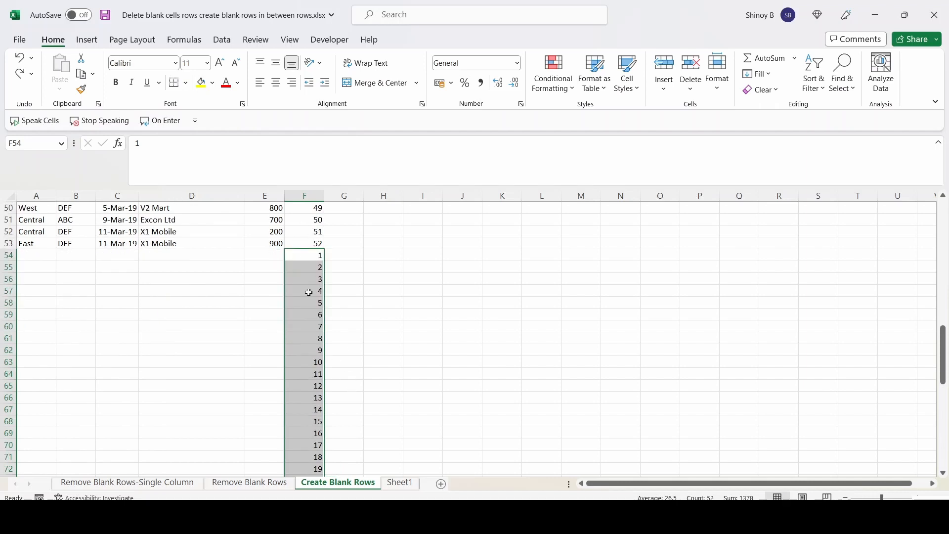
pyautogui.scroll(-12, 315, 347)
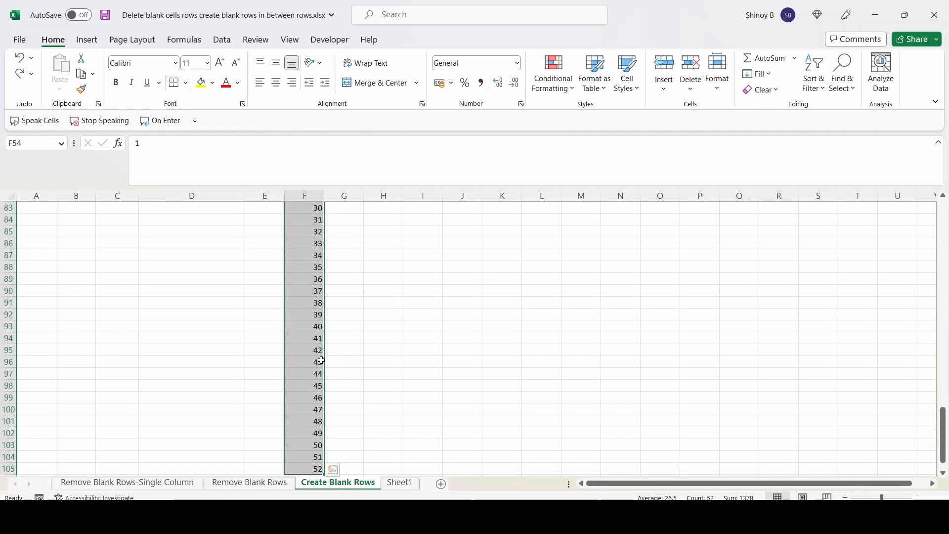
pyautogui.click(310, 375)
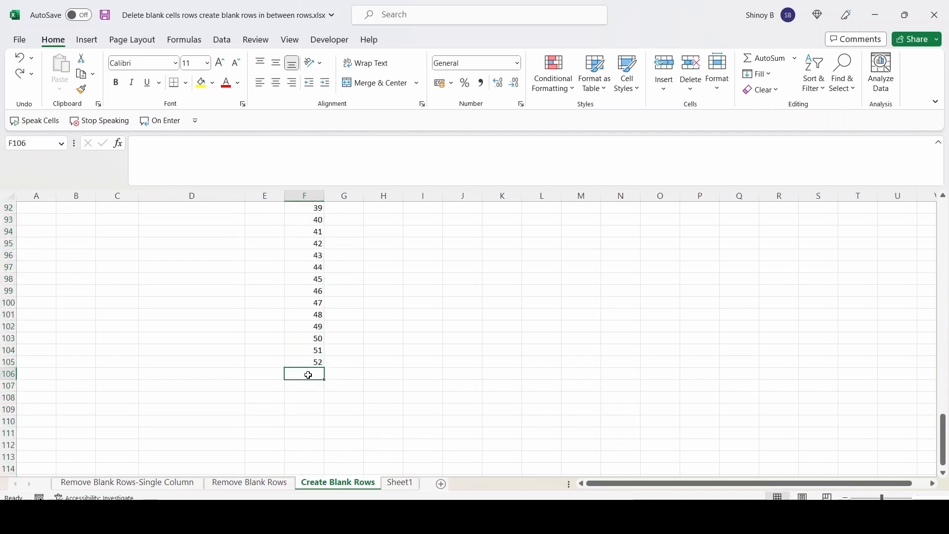
pyautogui.rightClick(310, 380)
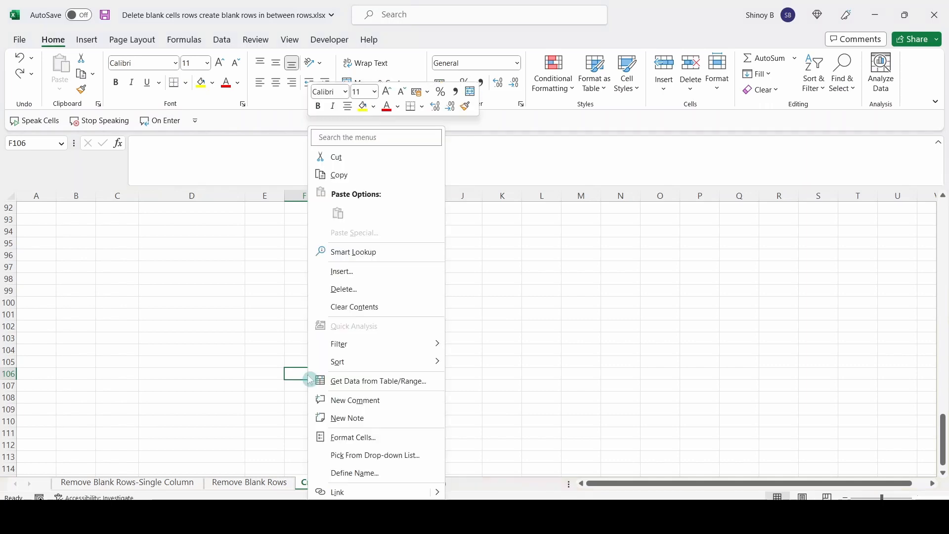
pyautogui.click(516, 266)
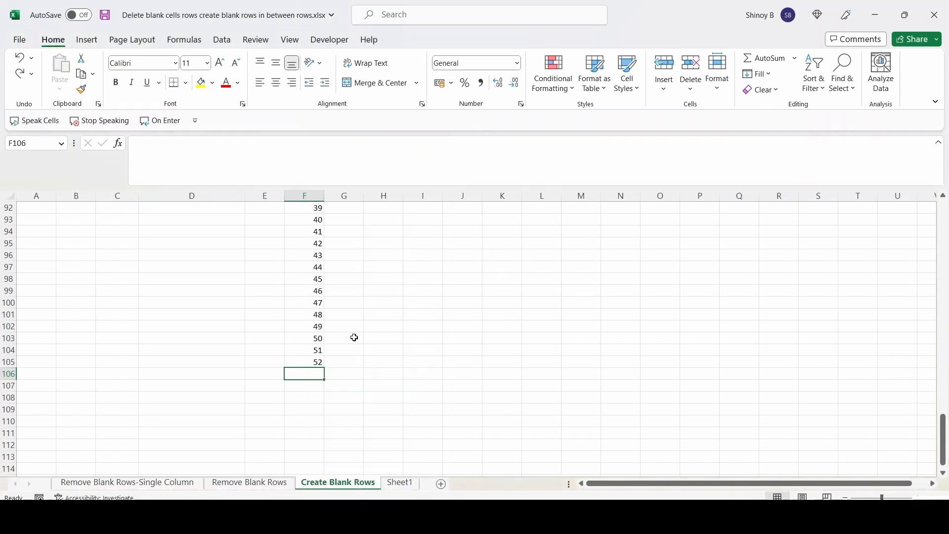
# Step: Copy the serial numbers in F54:F105 and paste them as a third set starting at F106
pyautogui.moveTo(310, 365); pyautogui.dragTo(307, 272)
pyautogui.rightClick(306, 272)
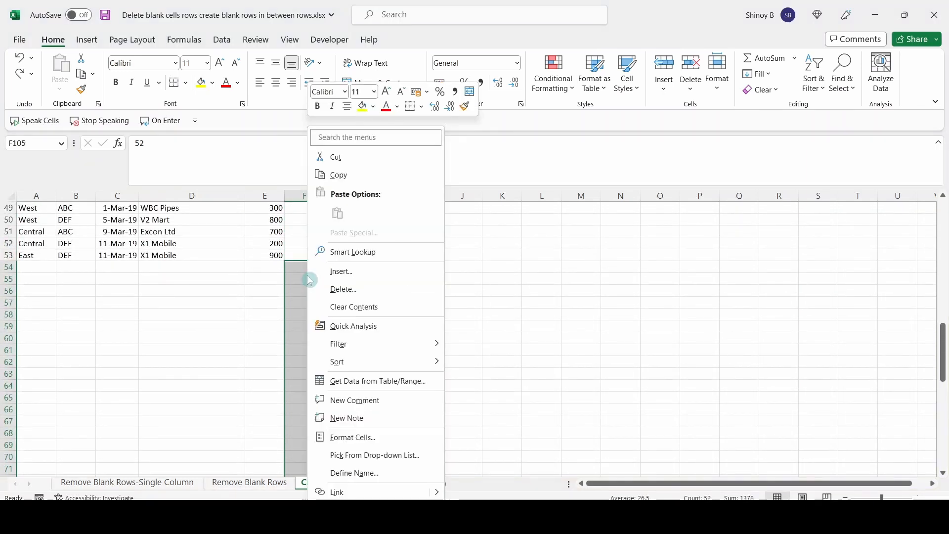
pyautogui.click(342, 177)
pyautogui.scroll(-15, 335, 401)
pyautogui.click(314, 355)
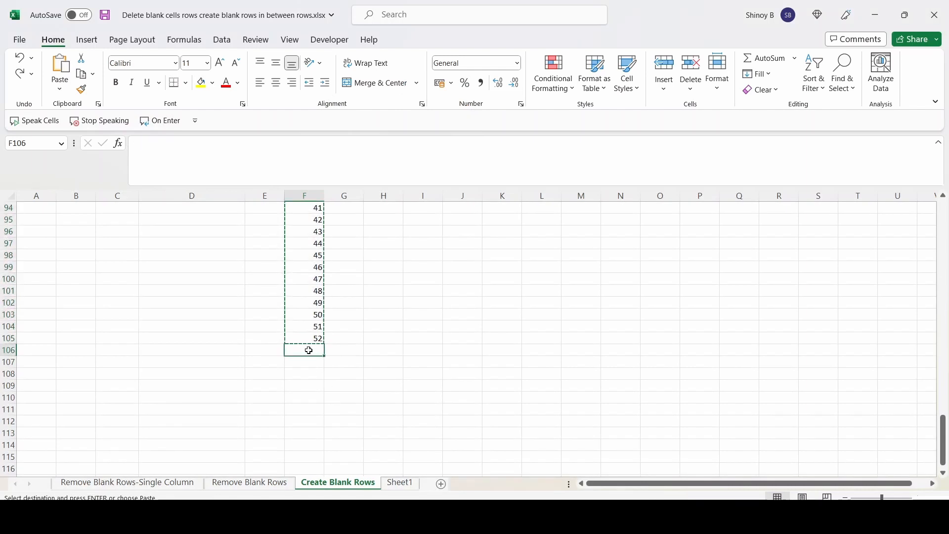
pyautogui.rightClick(311, 354)
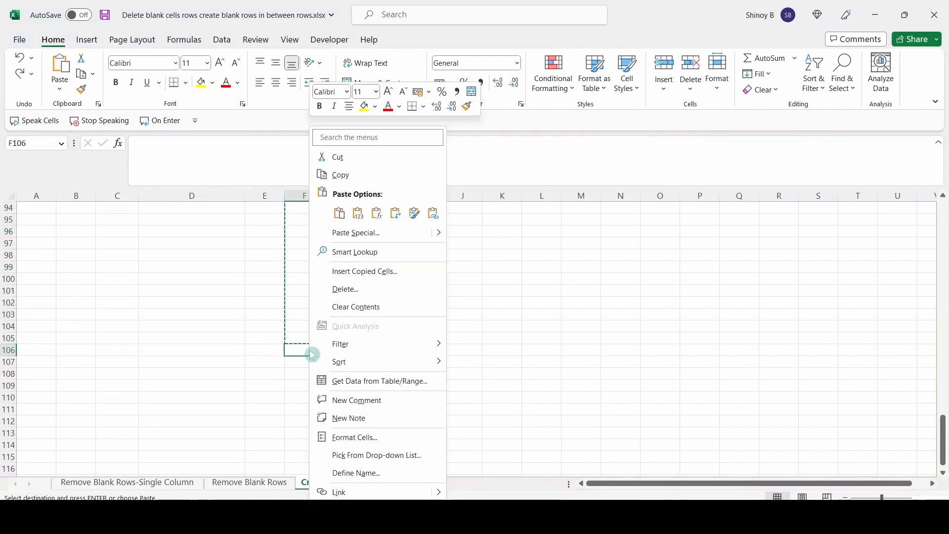
pyautogui.click(339, 214)
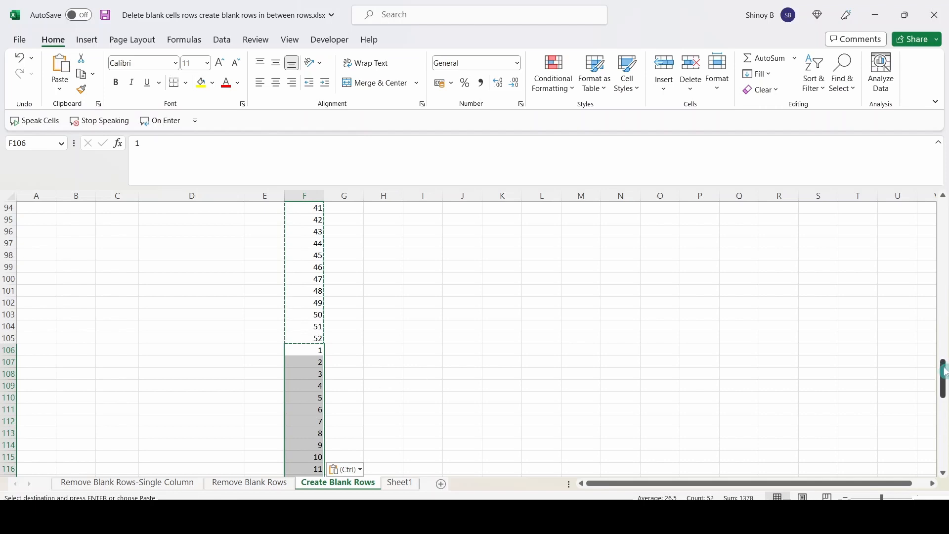
# Step: Apply a custom sort to A1:F157 by Sl No. on cell values, from smallest to largest
pyautogui.moveTo(944, 372); pyautogui.dragTo(944, 218)
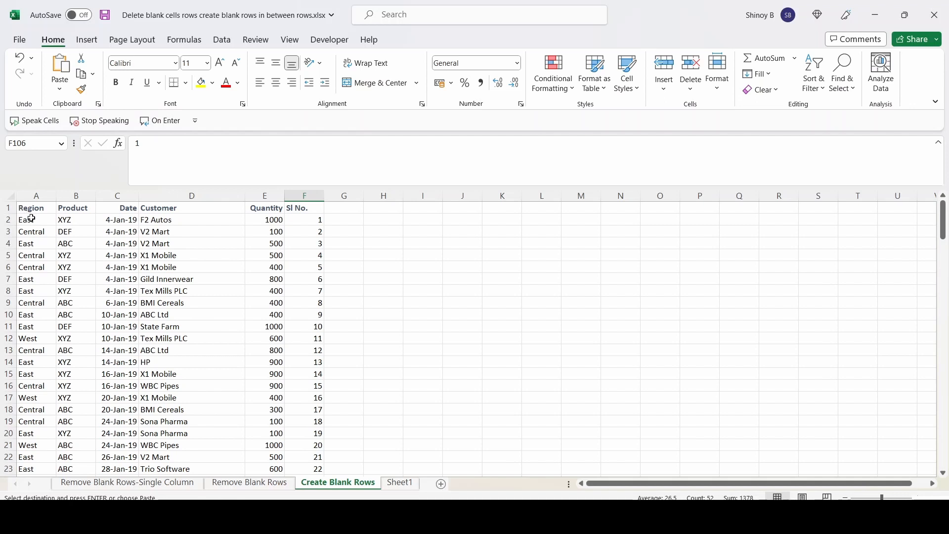
pyautogui.moveTo(32, 207); pyautogui.dragTo(305, 448)
pyautogui.hotkey('ctrl', 'v')
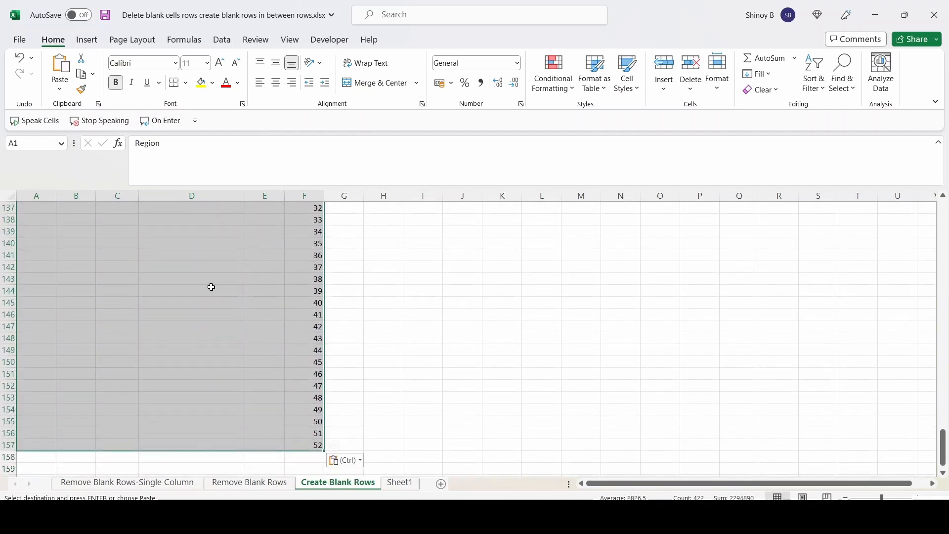
pyautogui.rightClick(211, 287)
pyautogui.moveTo(305, 368)
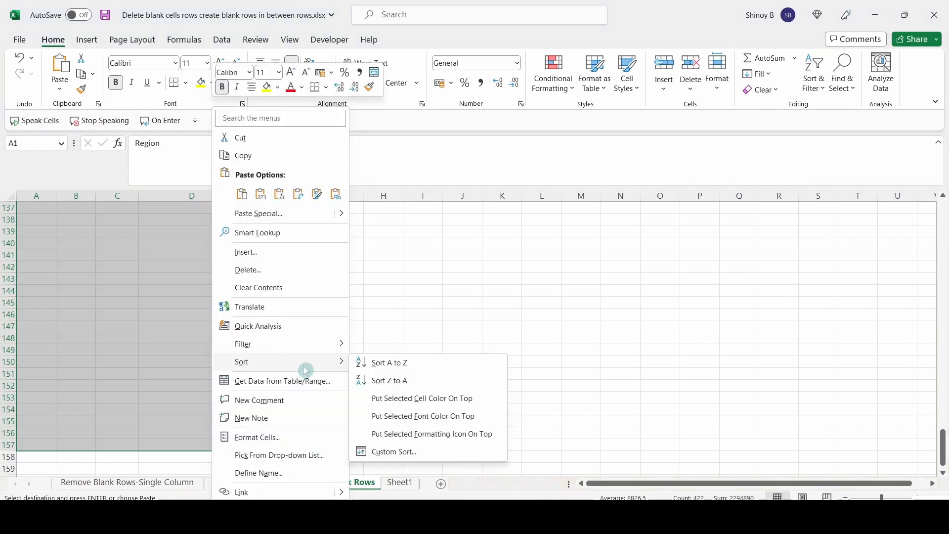
pyautogui.click(394, 452)
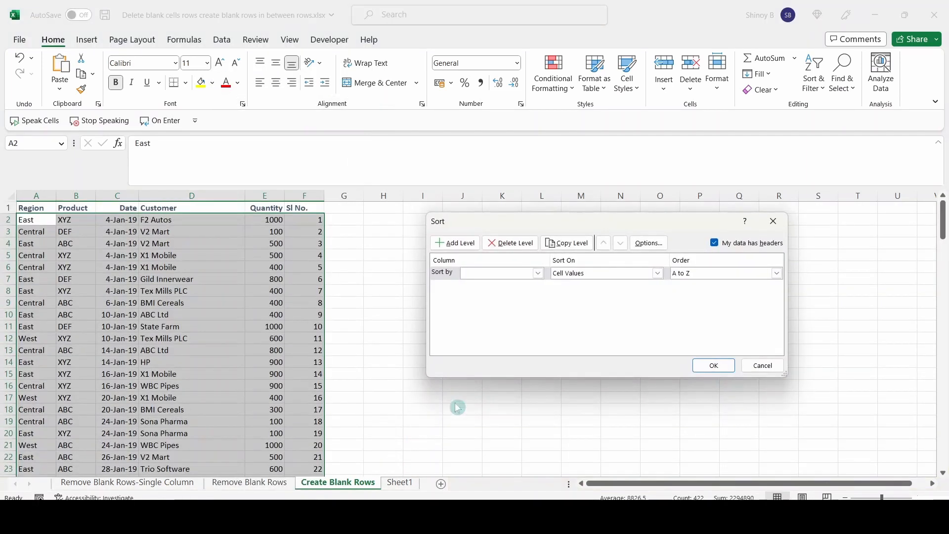
pyautogui.click(538, 274)
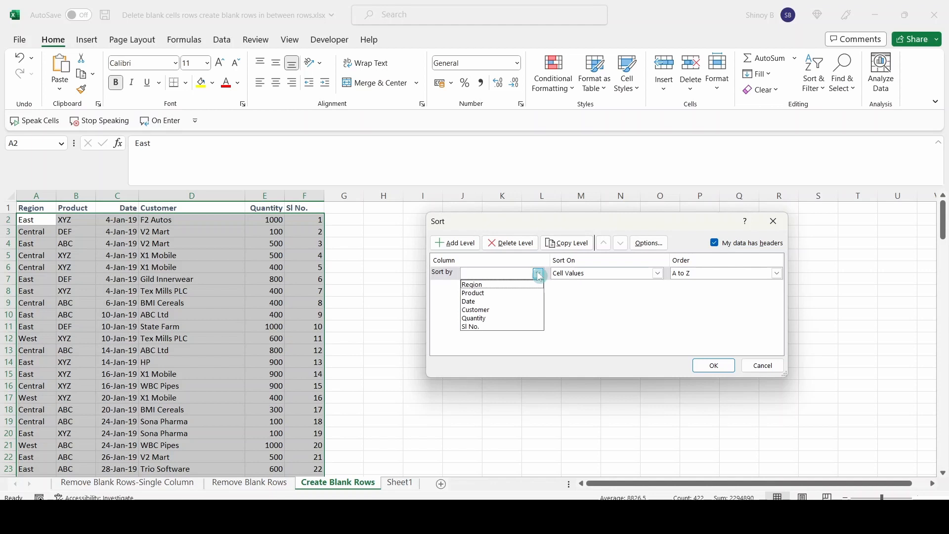
pyautogui.click(511, 327)
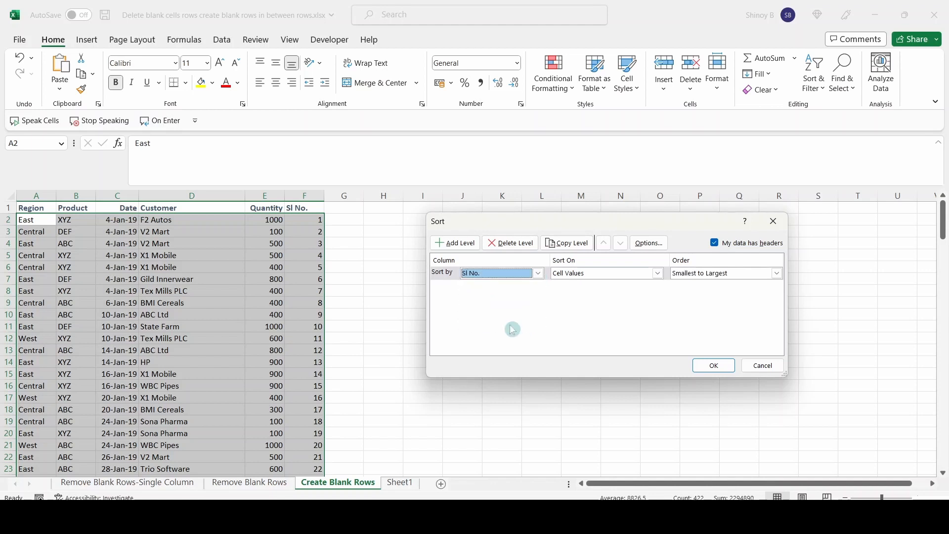
pyautogui.click(715, 367)
pyautogui.click(118, 305)
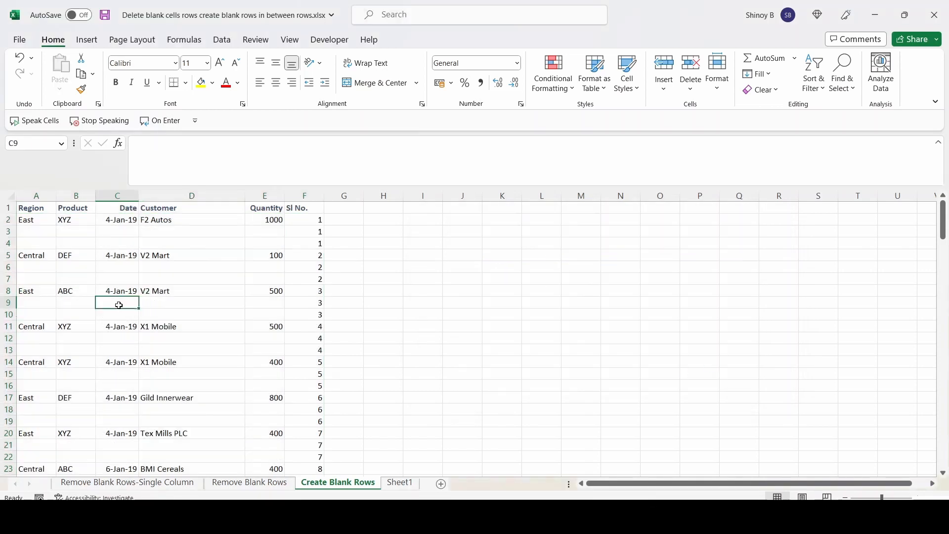
pyautogui.moveTo(32, 237); pyautogui.dragTo(29, 247)
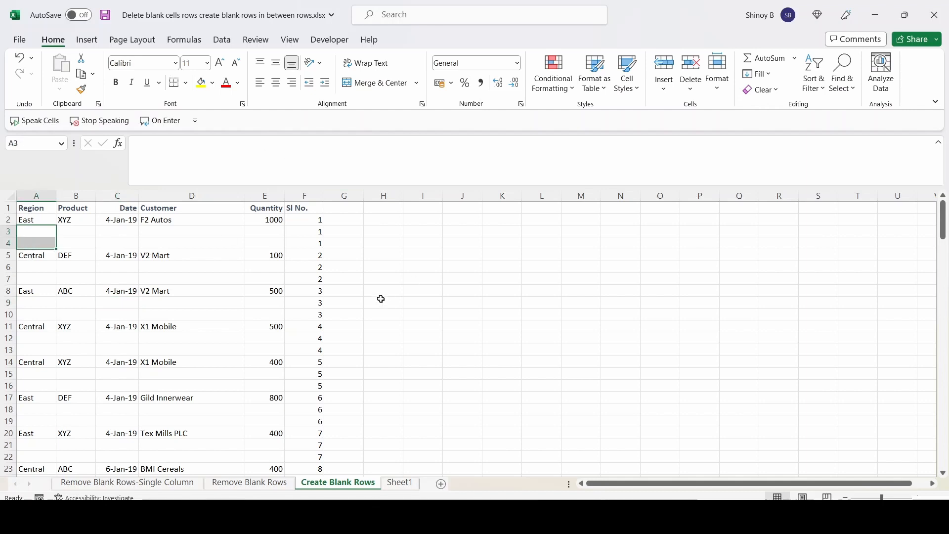
pyautogui.click(261, 245)
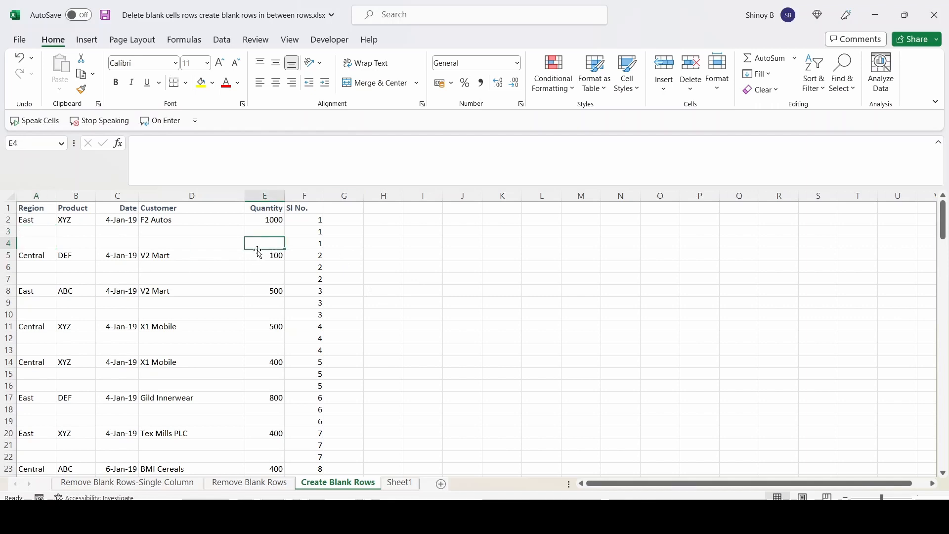
# Step: Delete the entire Sl No. helper column F from the Create Blank Rows sheet
pyautogui.click(307, 196)
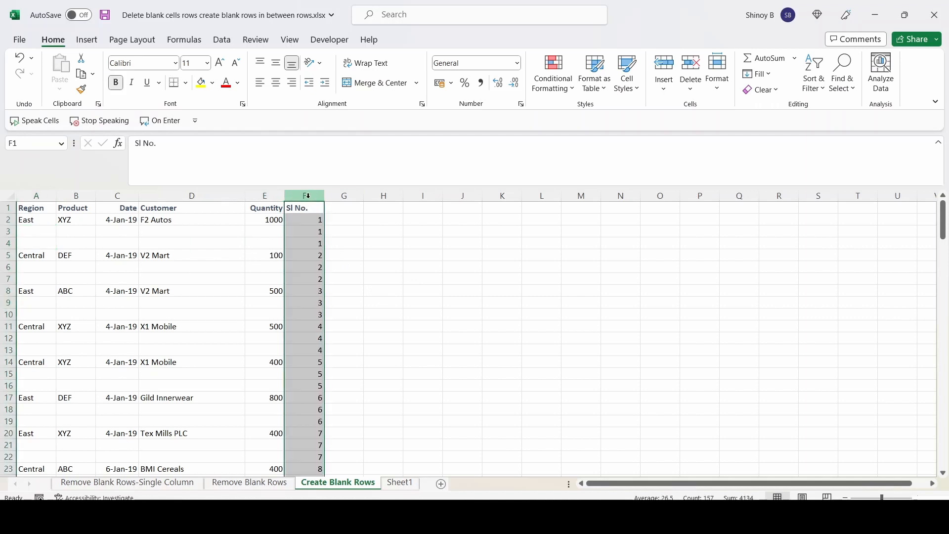
pyautogui.rightClick(311, 203)
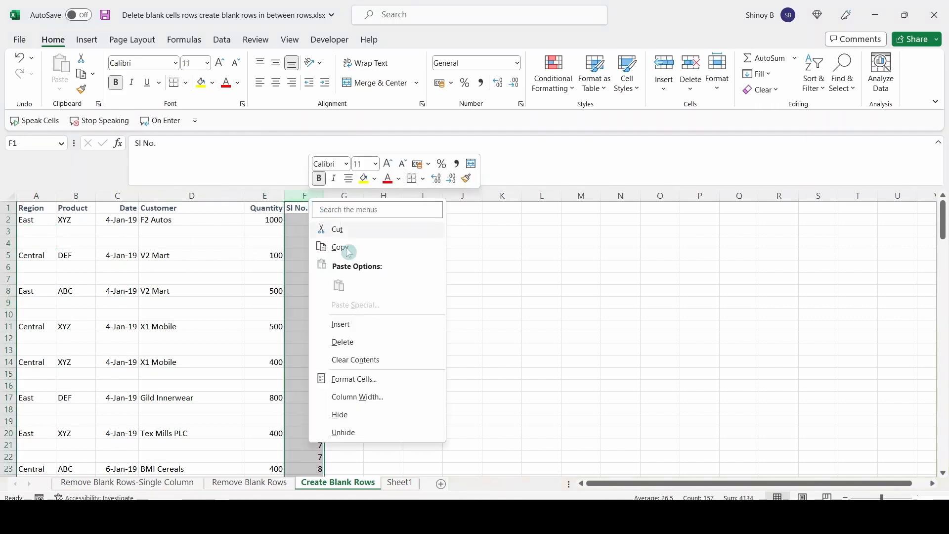
pyautogui.click(345, 342)
pyautogui.click(248, 336)
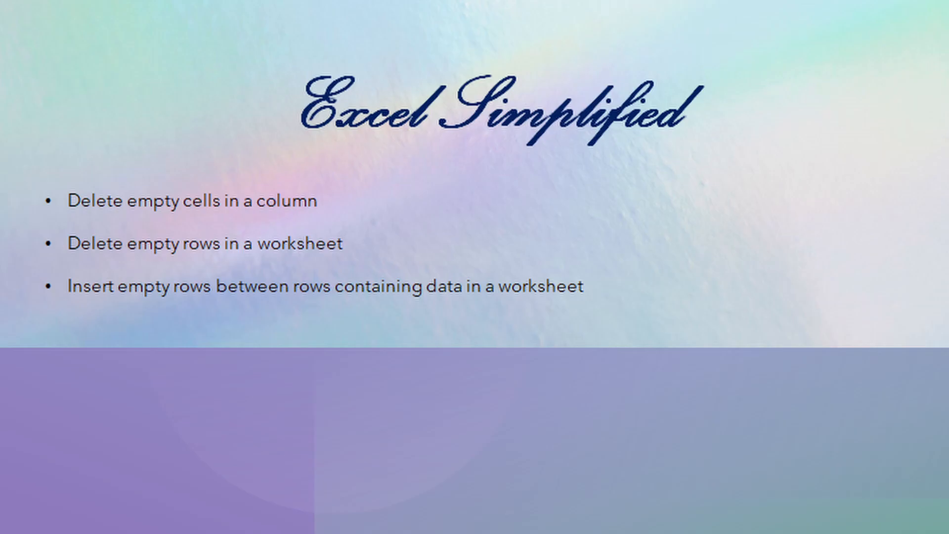